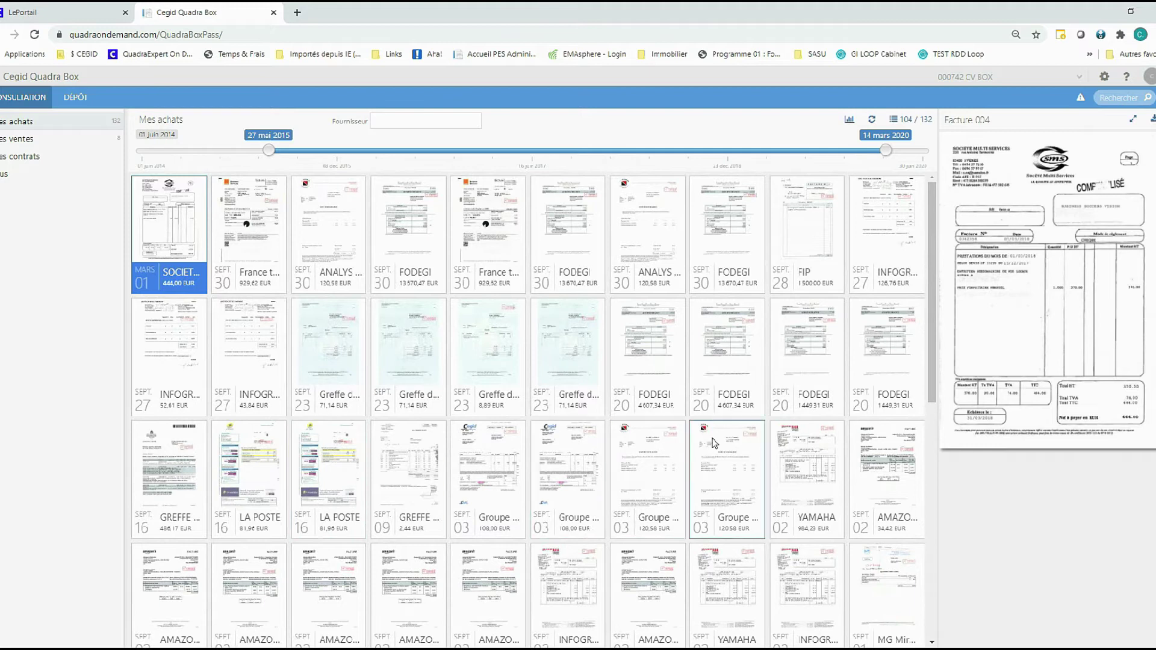
Filter the purchase documents by supplier, searching for "greffe" and choosing the Greffe du Tribunal entry.
{"action": "left_click", "coordinate": [426, 125]}
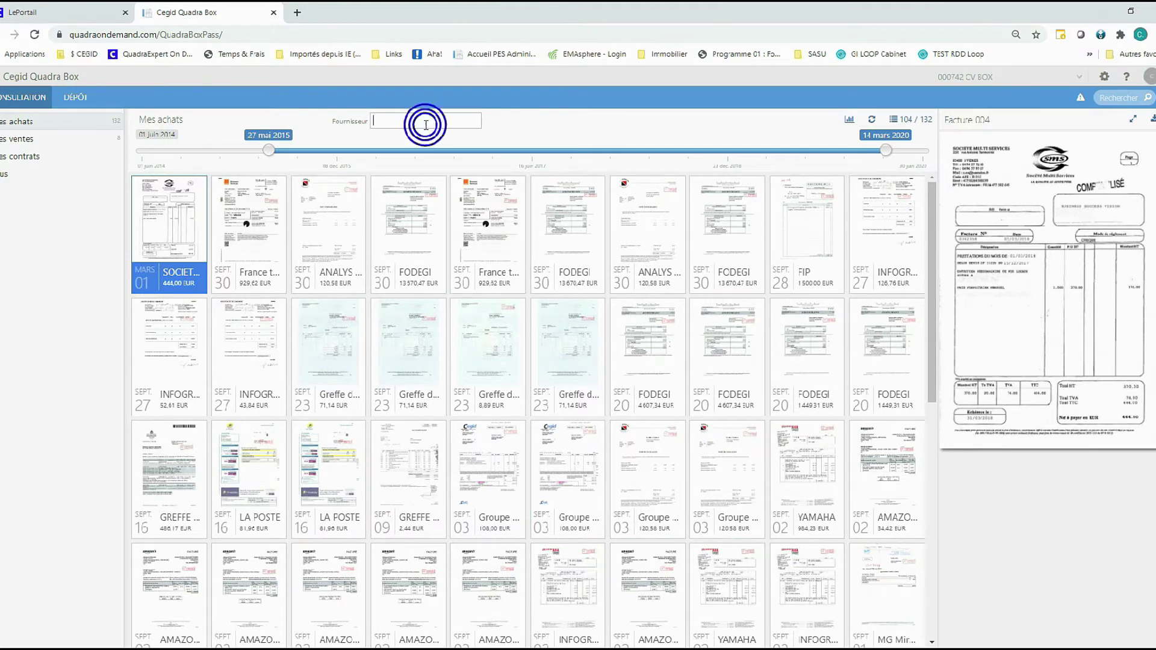
{"action": "type", "text": "gr"}
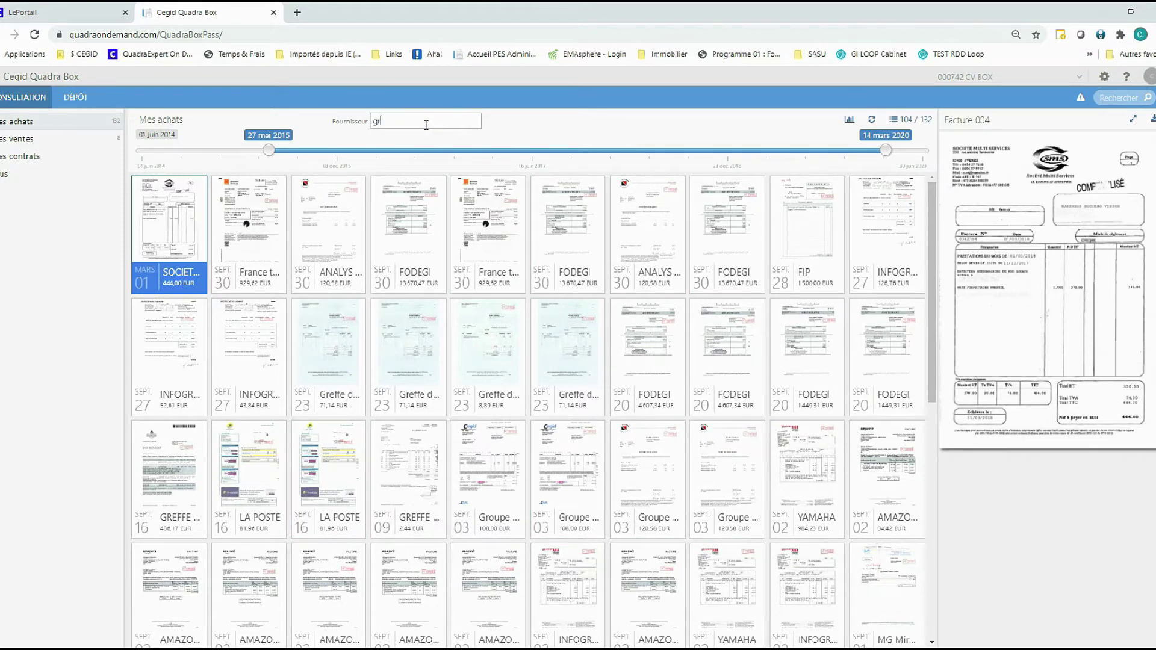
{"action": "type", "text": "effe"}
{"action": "left_click", "coordinate": [426, 147]}
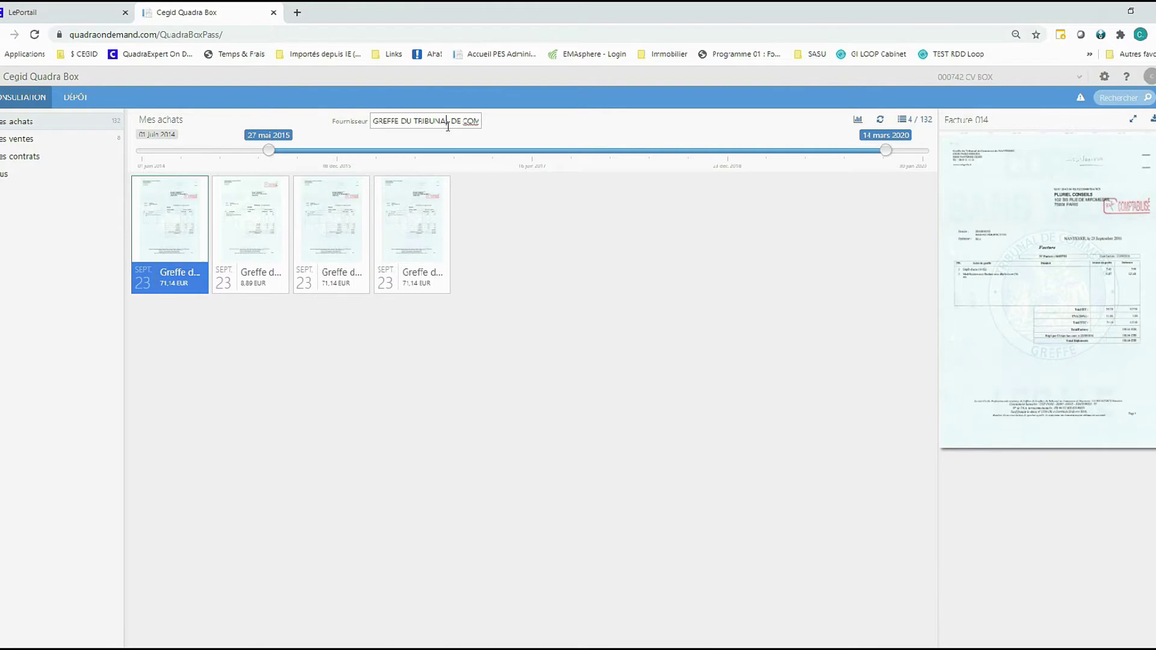
Preview the second and third Greffe invoices in the filtered purchases.
{"action": "left_click", "coordinate": [251, 253]}
{"action": "left_click", "coordinate": [330, 252]}
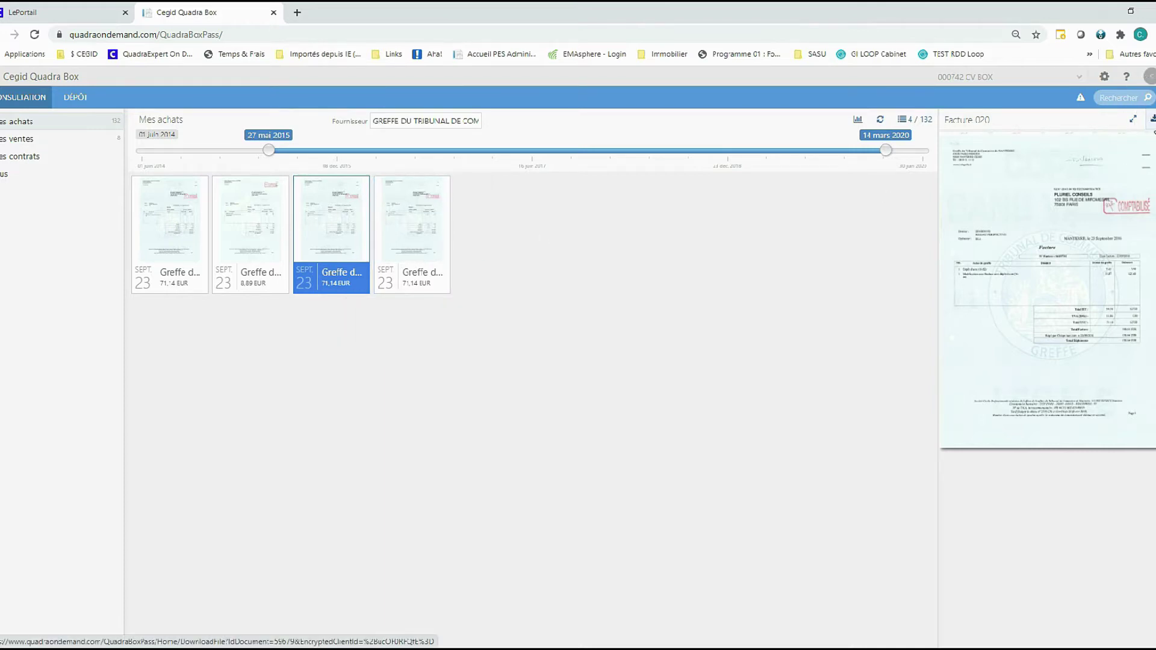
{"action": "mouse_move", "coordinate": [1082, 103]}
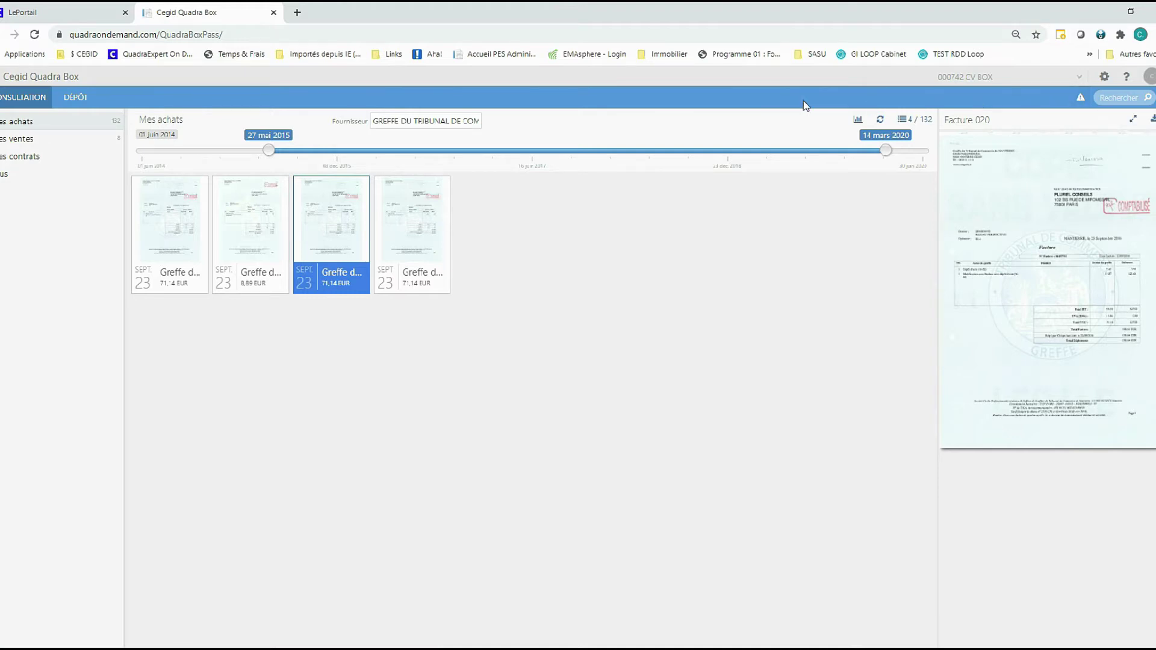
Preview the 13 April sales document in Mes ventes and widen the preview area.
{"action": "left_click", "coordinate": [25, 138]}
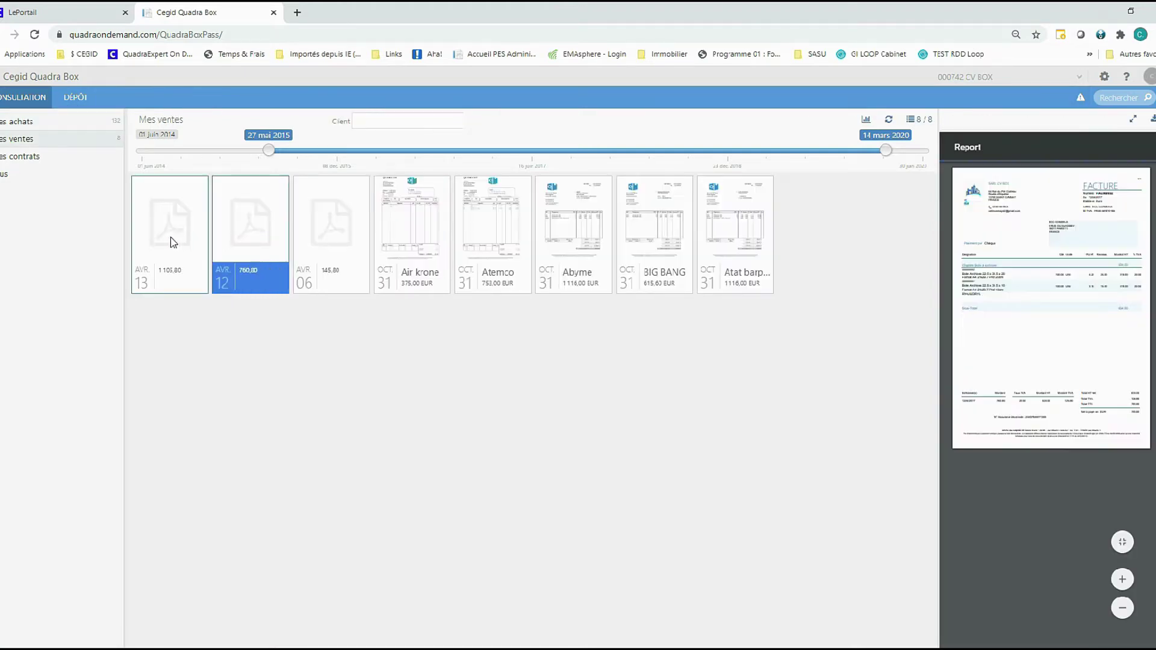
{"action": "left_click", "coordinate": [167, 239]}
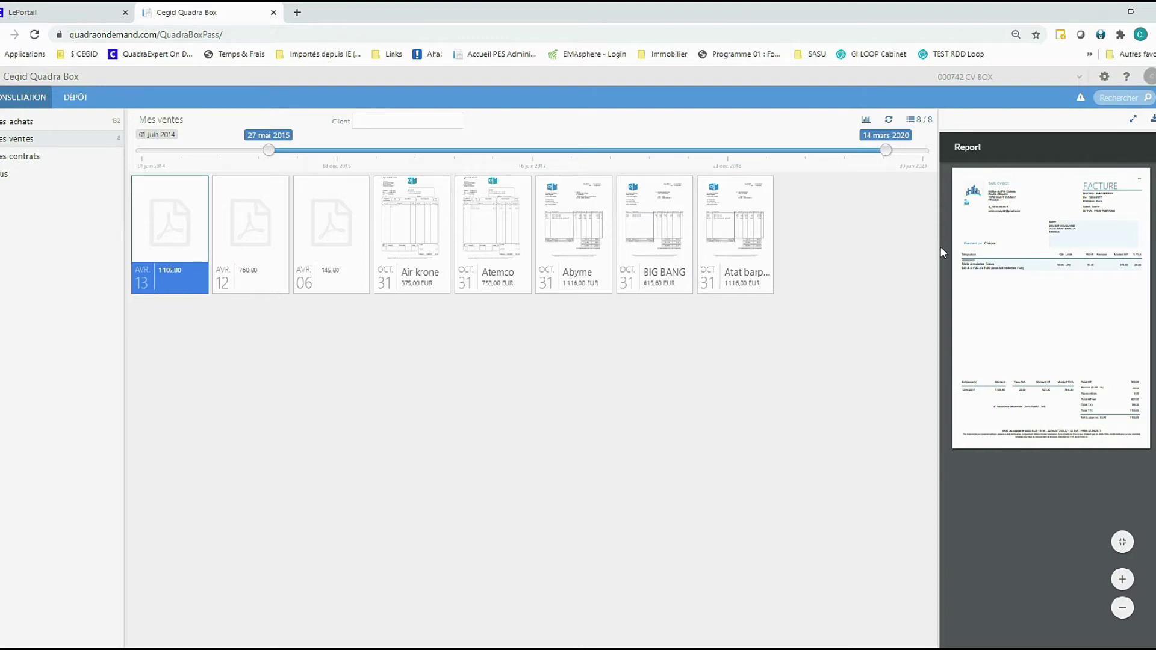
{"action": "left_click_drag", "start_coordinate": [940, 249], "coordinate": [767, 251]}
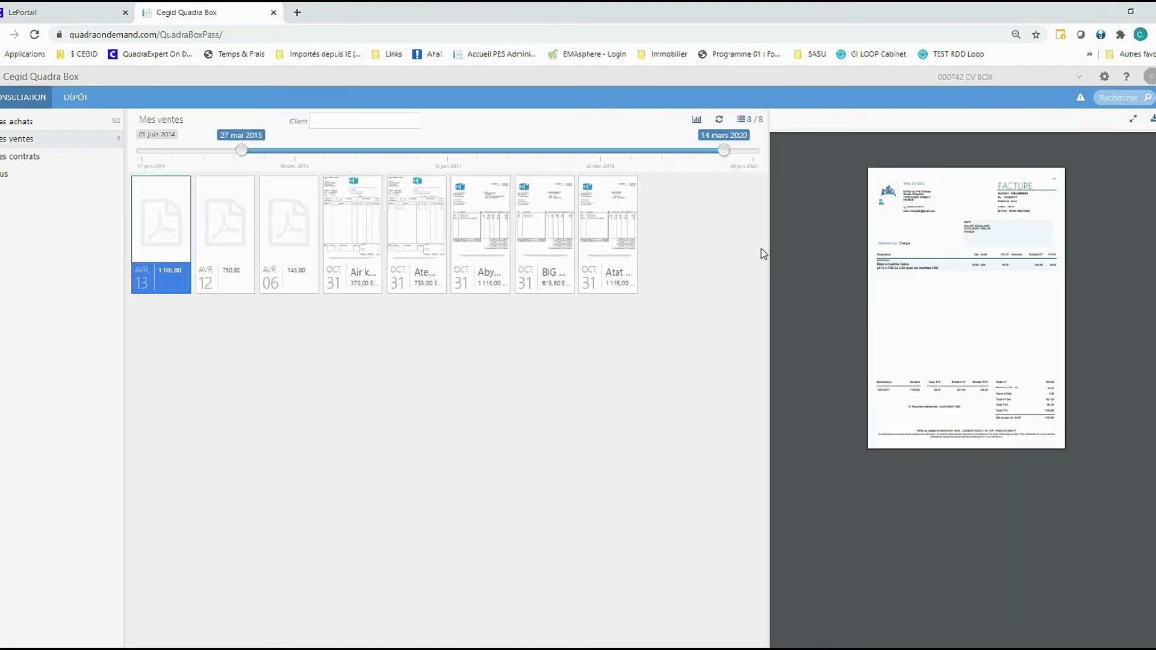
Open the deposit area and view its sales invoices folder, finishing on the purchase invoices folder.
{"action": "left_click", "coordinate": [77, 100]}
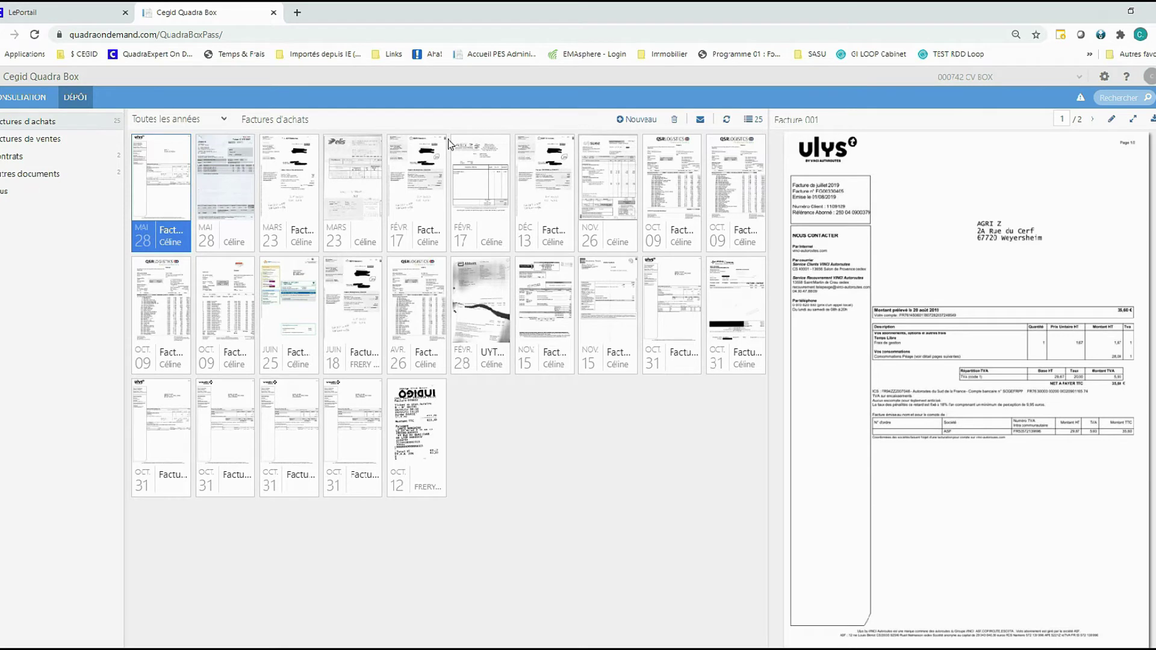
{"action": "left_click", "coordinate": [75, 139]}
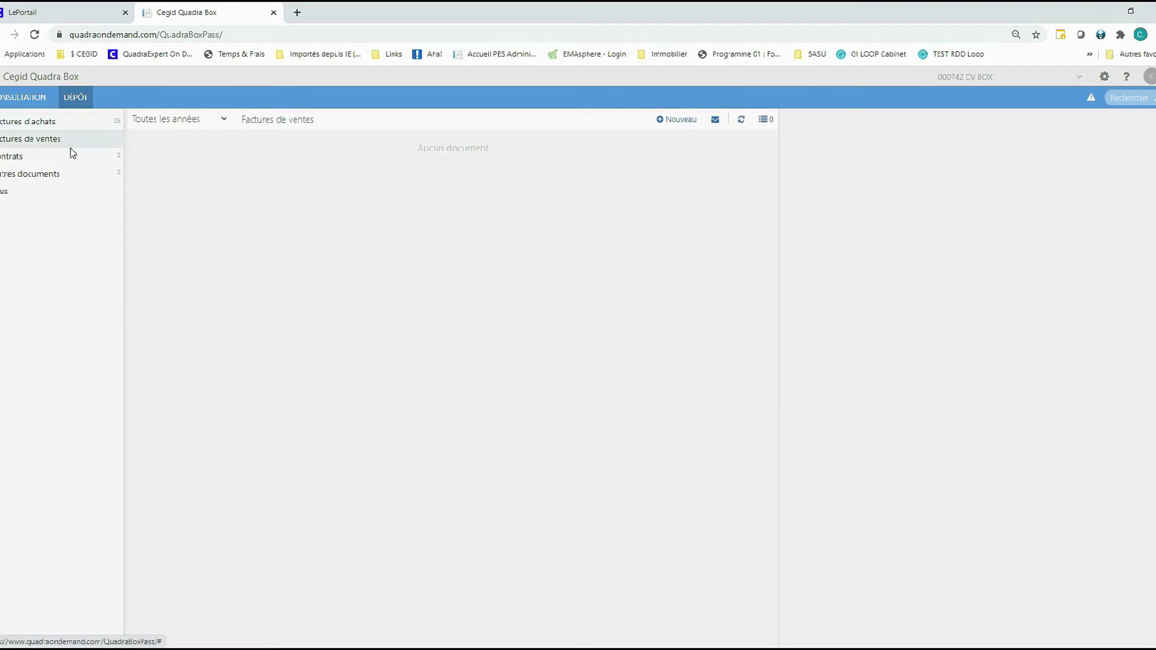
{"action": "left_click", "coordinate": [36, 123]}
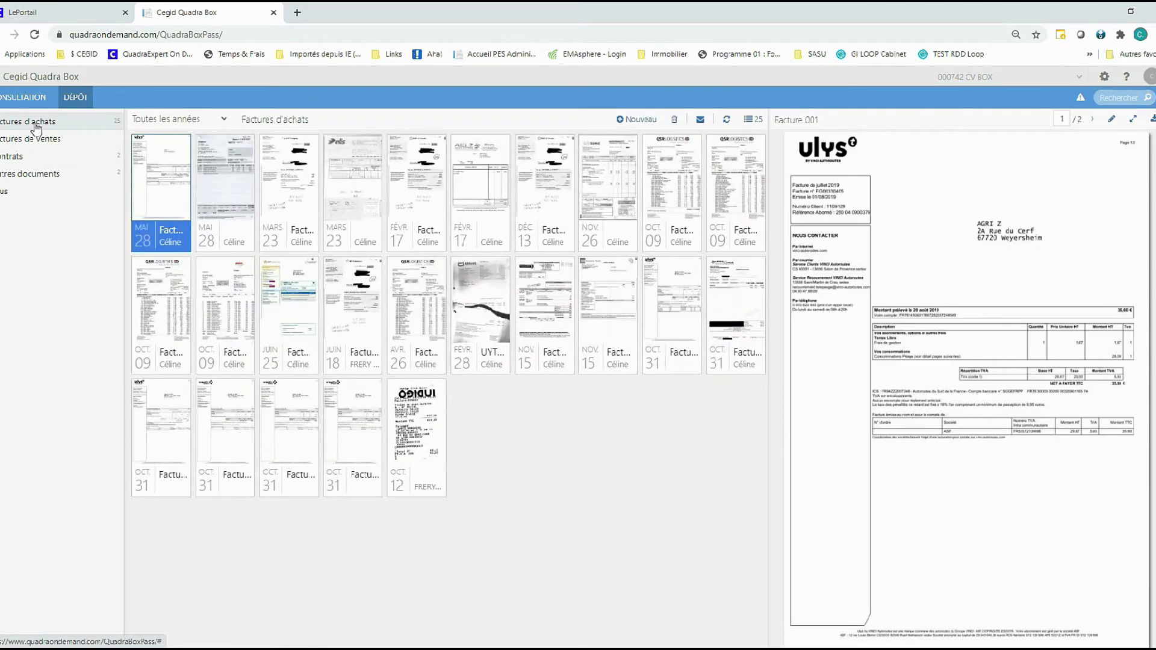
Start a new document deposit with the deposit type Factures d'achats.
{"action": "left_click", "coordinate": [633, 124]}
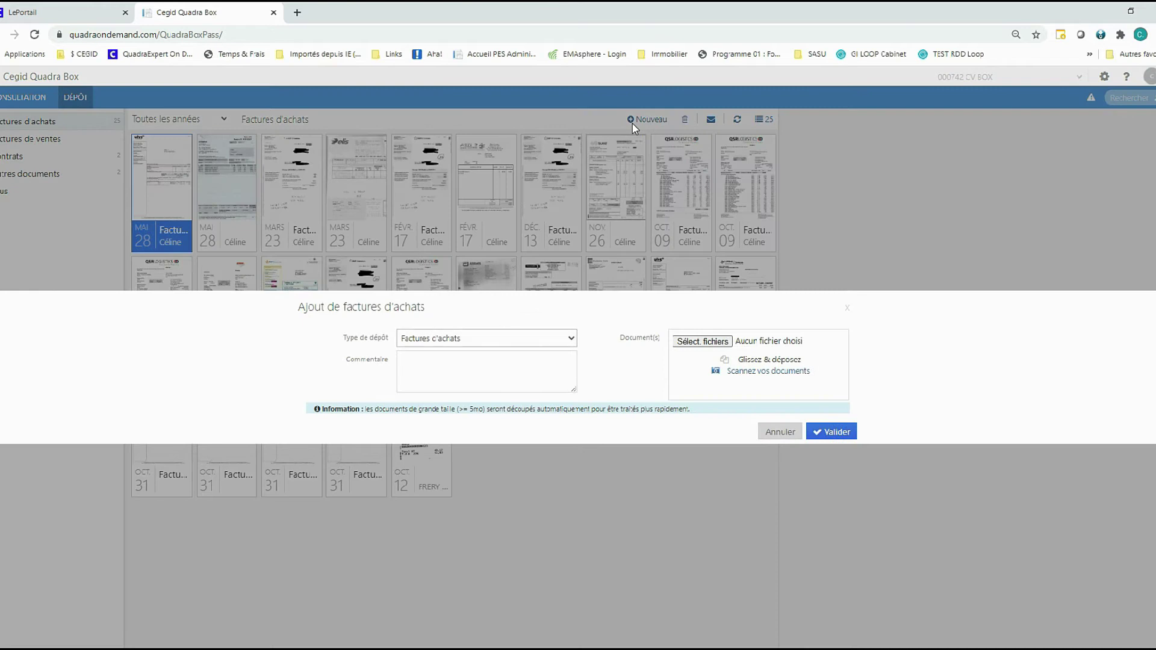
{"action": "left_click", "coordinate": [567, 338]}
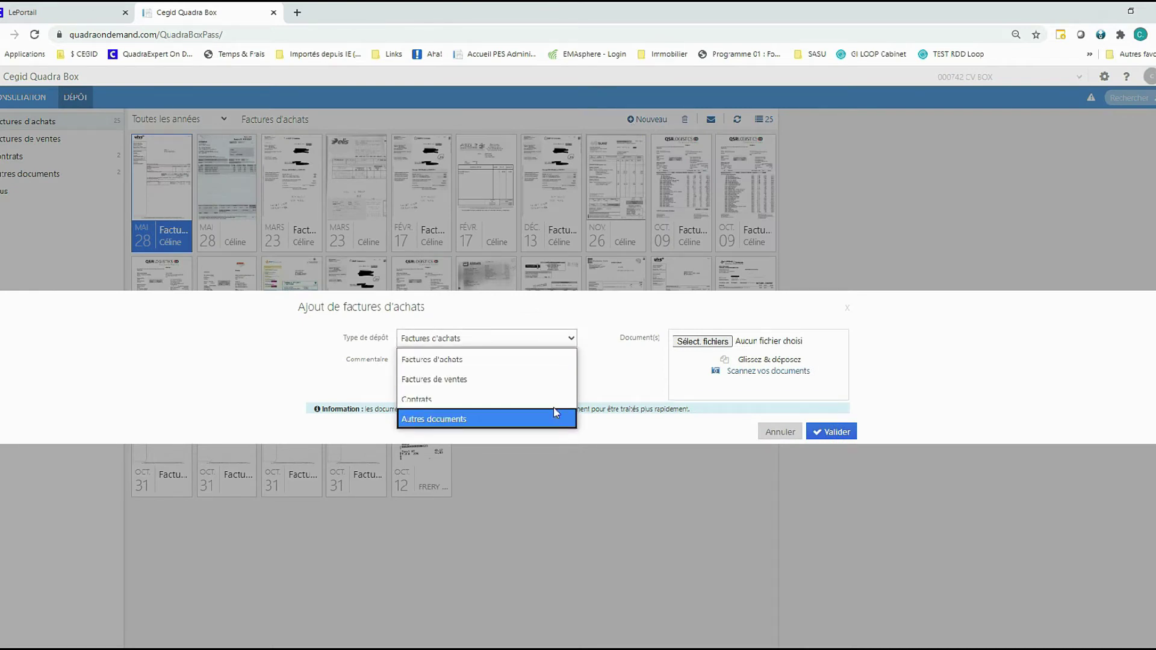
{"action": "left_click", "coordinate": [544, 359]}
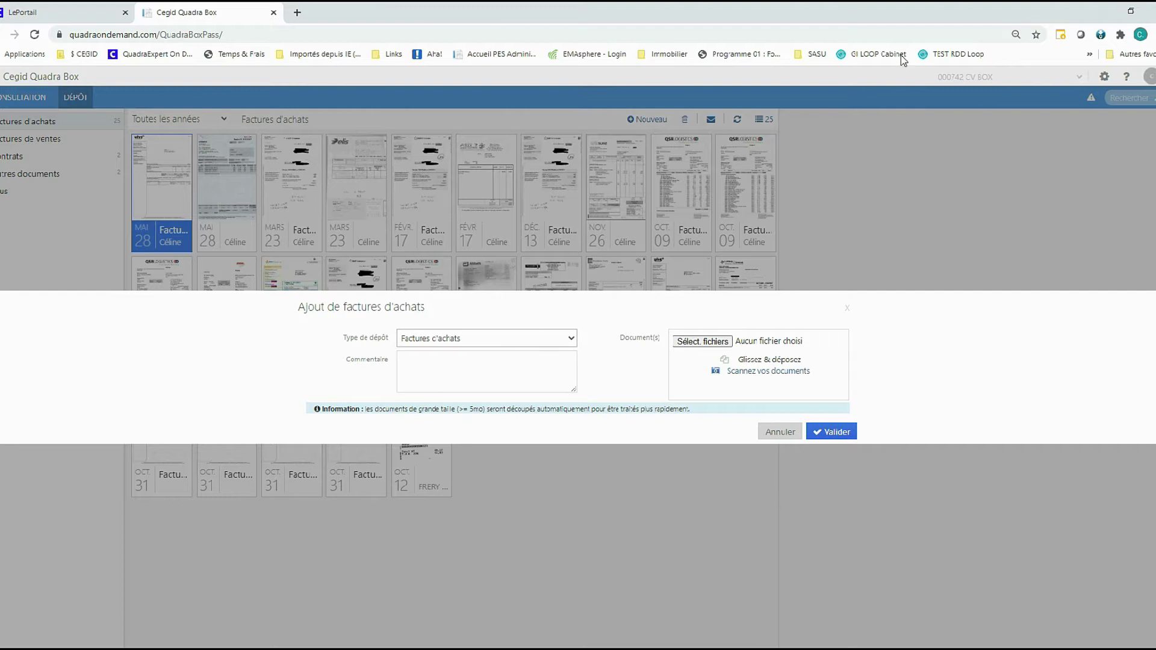
Attach the Assurance Axa, ELIS FEV 2018, FAC EDF MULTI TAUX 01-19, PLANET MONETIK OCT 2018 and ULYS FEV 2018 PDFs from desktop folder 000742.
{"action": "left_click", "coordinate": [1131, 11]}
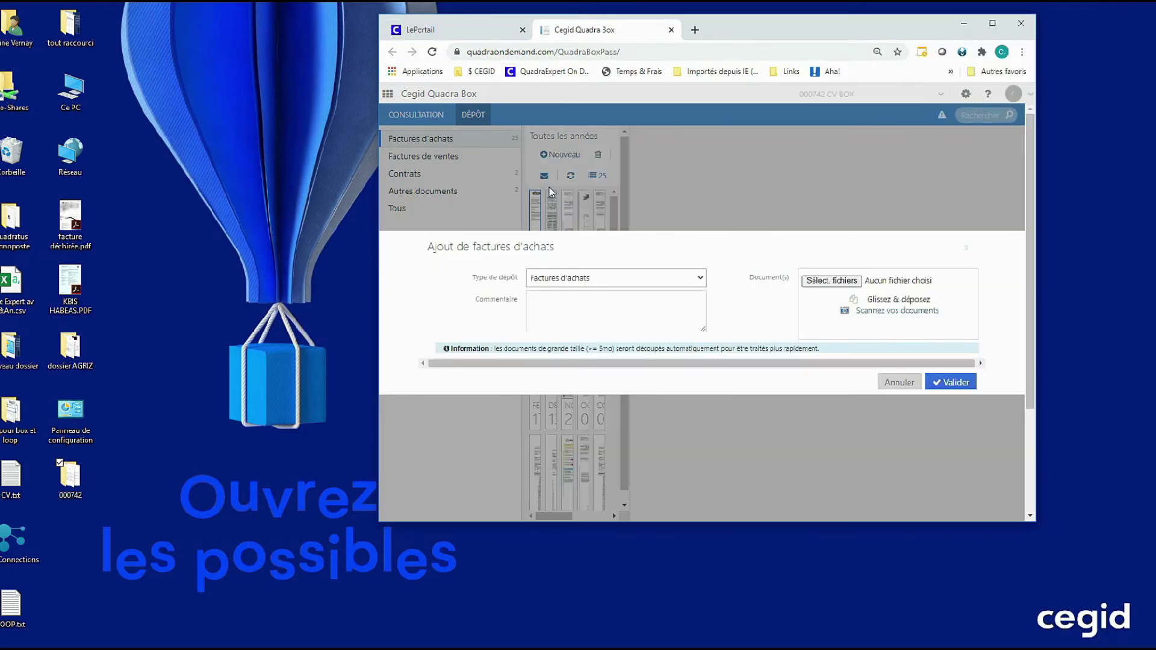
{"action": "double_click", "coordinate": [71, 476]}
{"action": "left_click", "coordinate": [298, 197]}
{"action": "left_click", "coordinate": [283, 210], "text": "ctrl"}
{"action": "left_click", "coordinate": [295, 236], "text": "ctrl"}
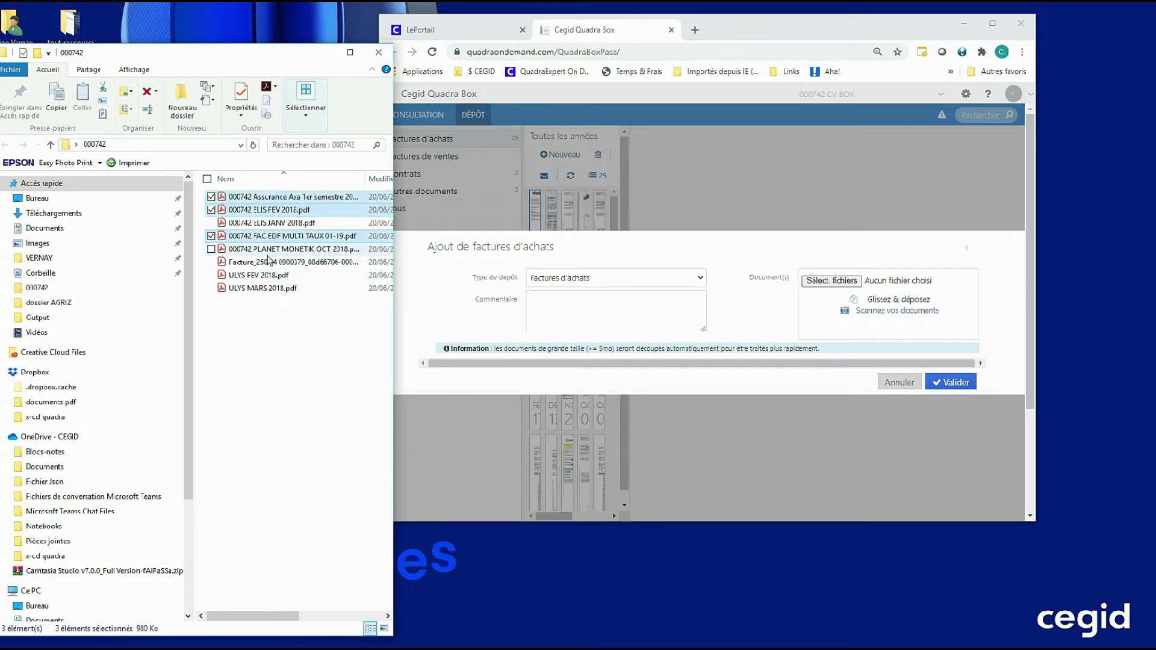
{"action": "left_click", "coordinate": [271, 249], "text": "ctrl"}
{"action": "left_click", "coordinate": [273, 275], "text": "ctrl"}
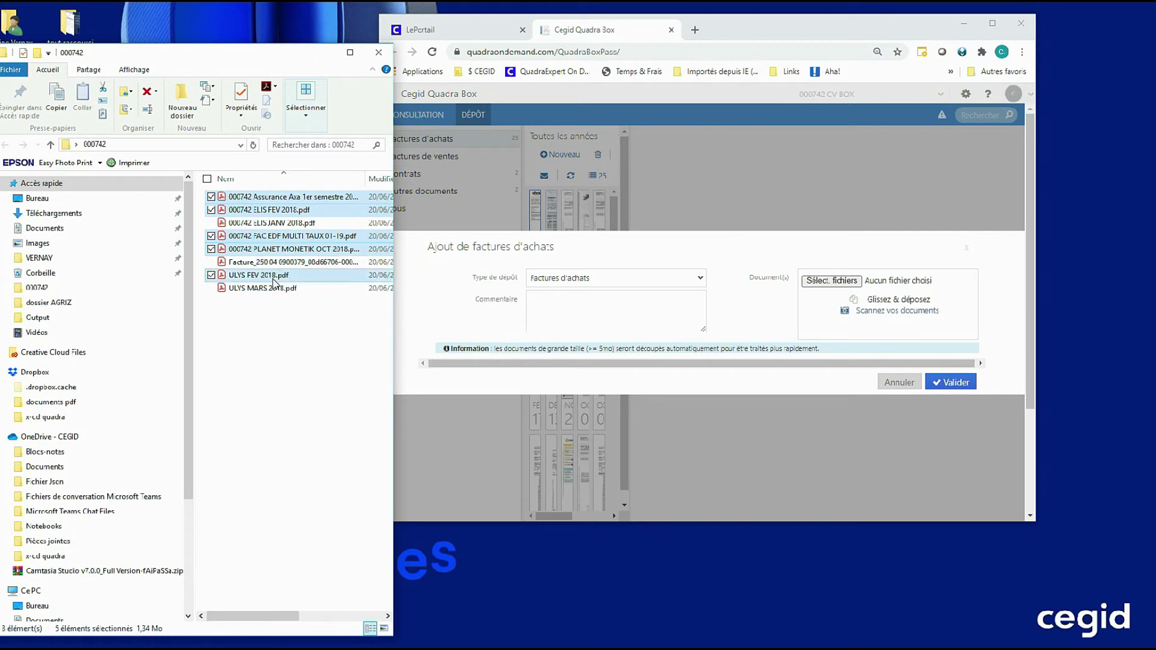
{"action": "left_click_drag", "start_coordinate": [280, 272], "coordinate": [824, 337]}
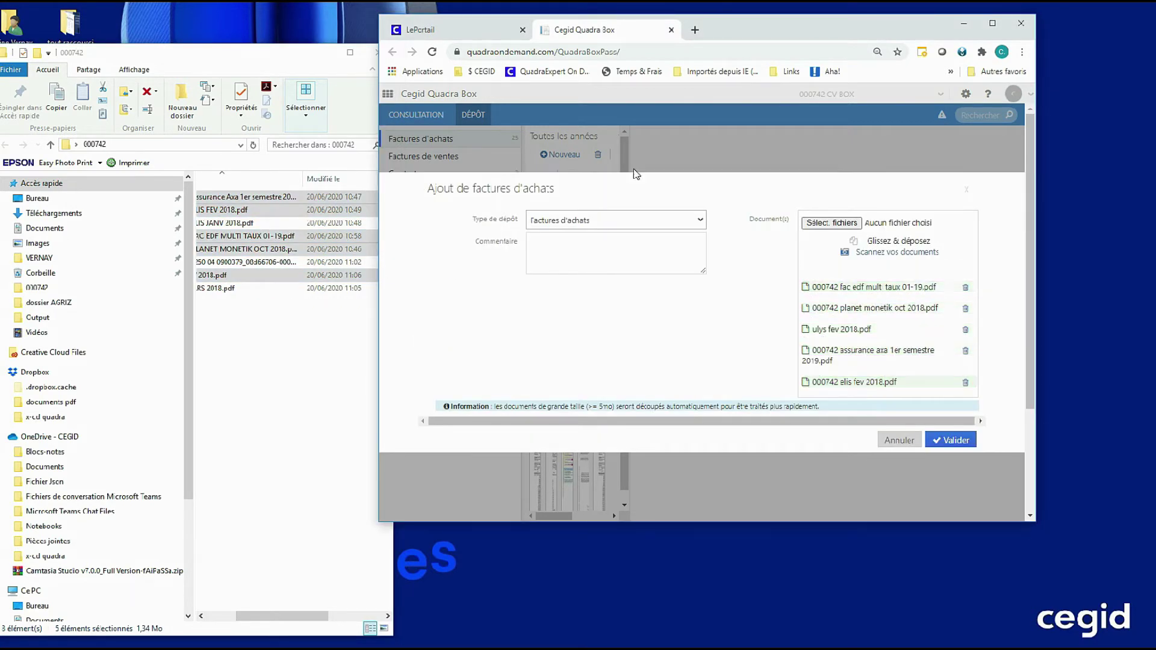
{"action": "left_click", "coordinate": [992, 23]}
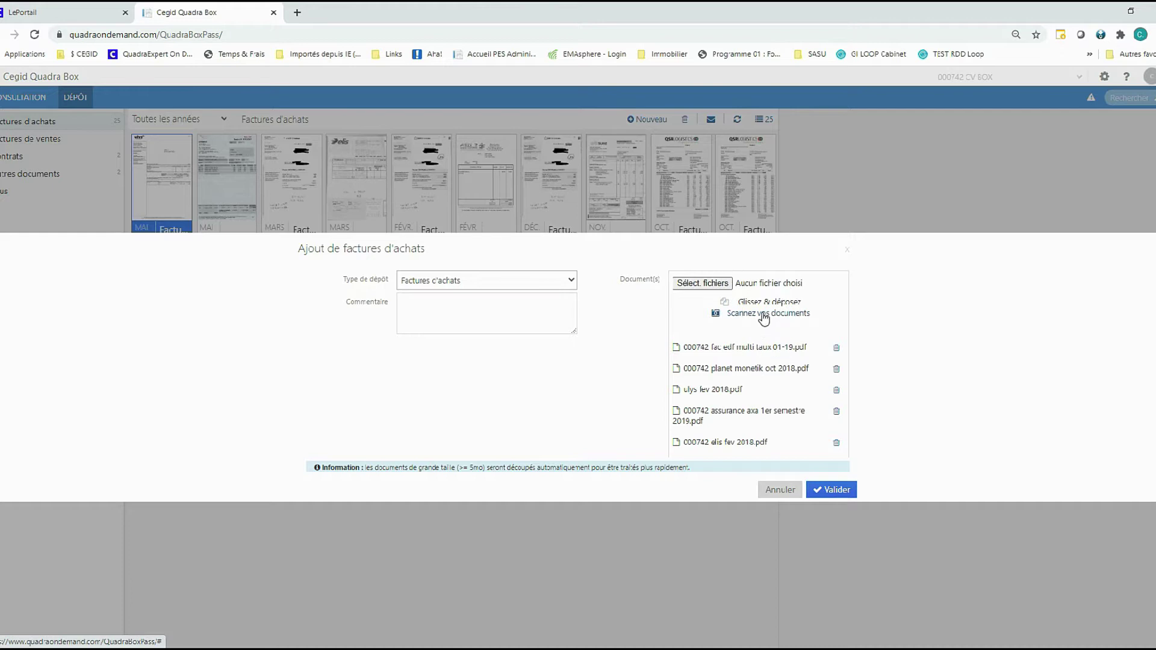
Look at the file selection option without adding another file, and validate the deposit of the five purchase invoices.
{"action": "left_click", "coordinate": [705, 283]}
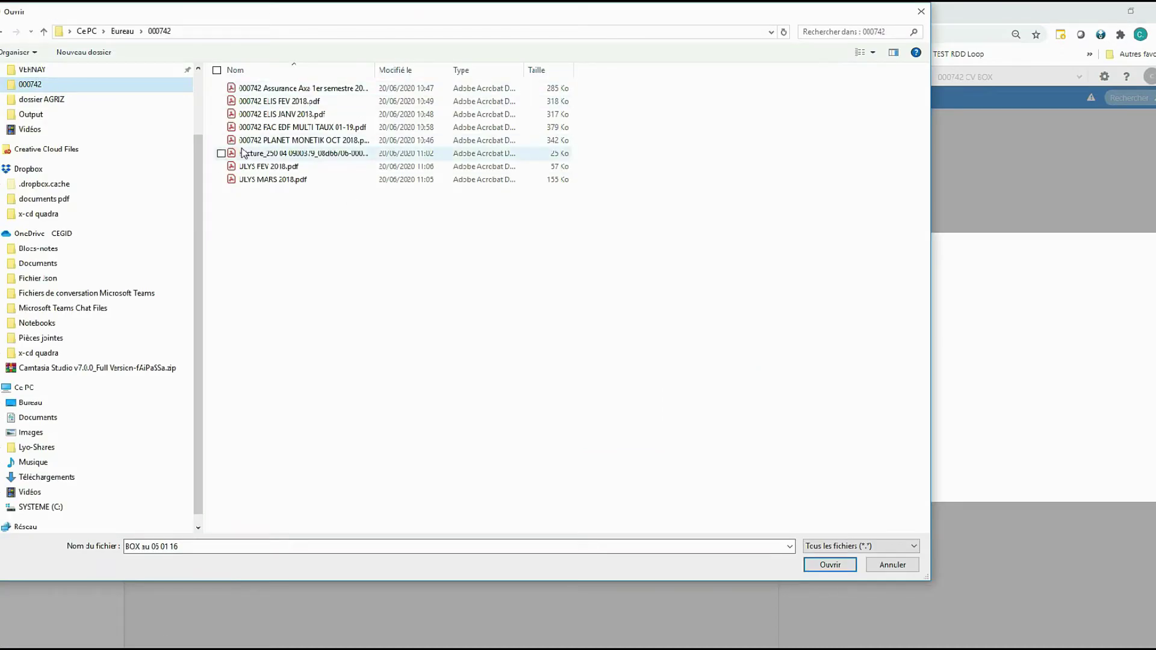
{"action": "left_click", "coordinate": [893, 565]}
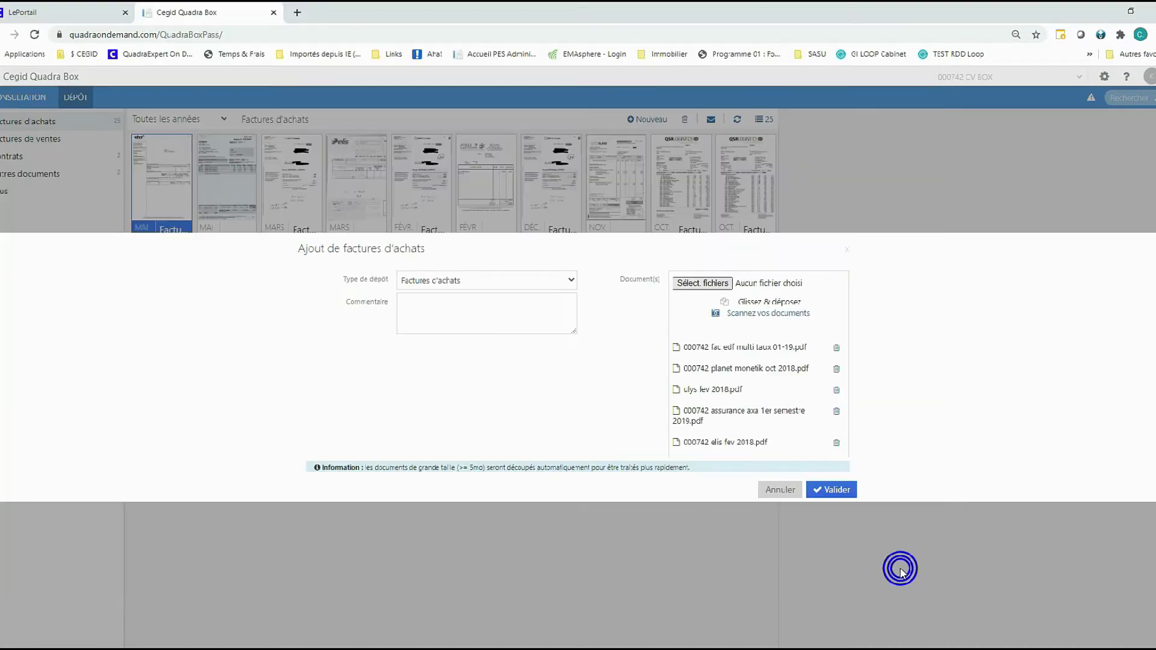
{"action": "left_click", "coordinate": [840, 492]}
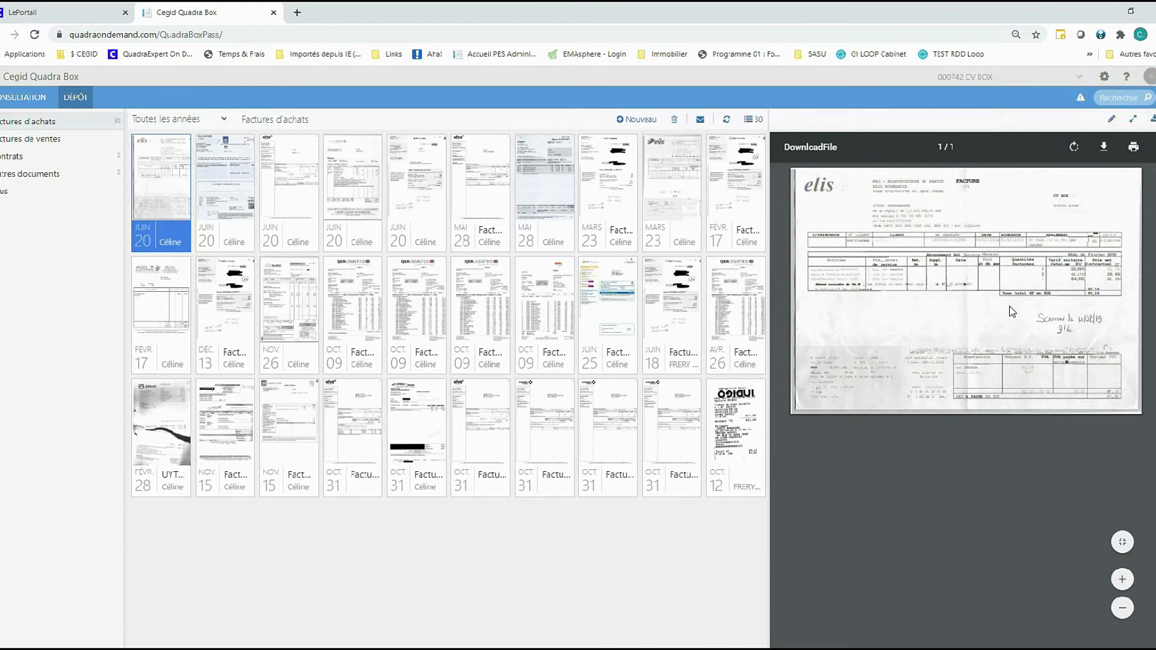
Open the settings and examine the Demat'Box services, the latest operations and the document notification options.
{"action": "left_click", "coordinate": [1106, 76]}
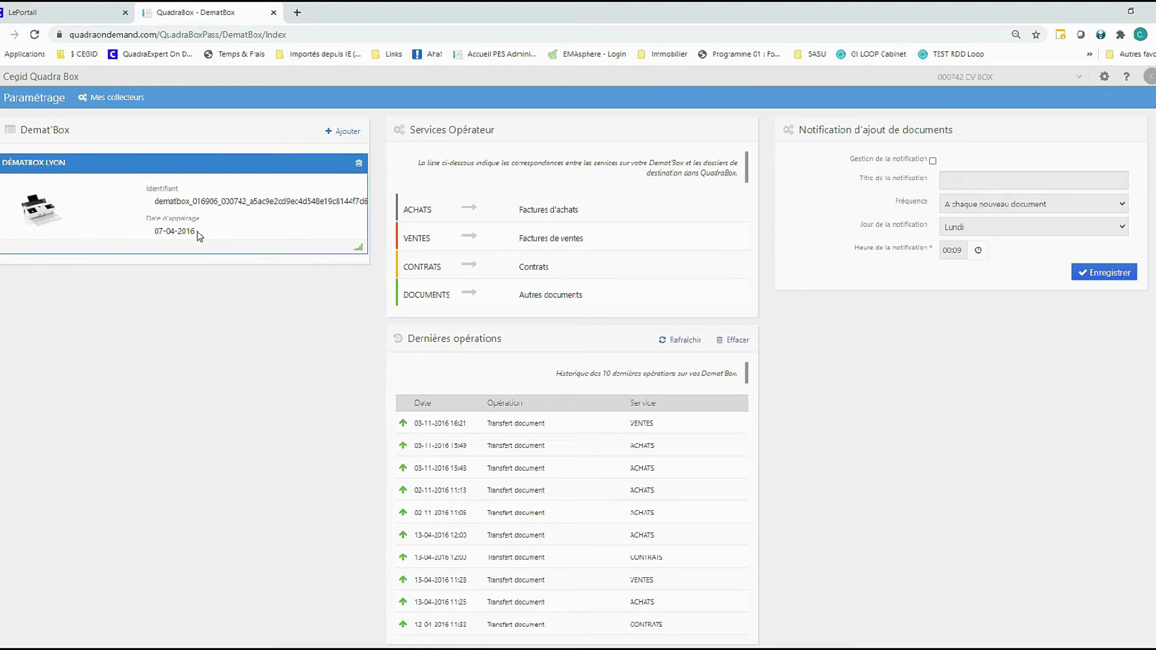
{"action": "left_click", "coordinate": [432, 228]}
{"action": "left_click", "coordinate": [478, 472]}
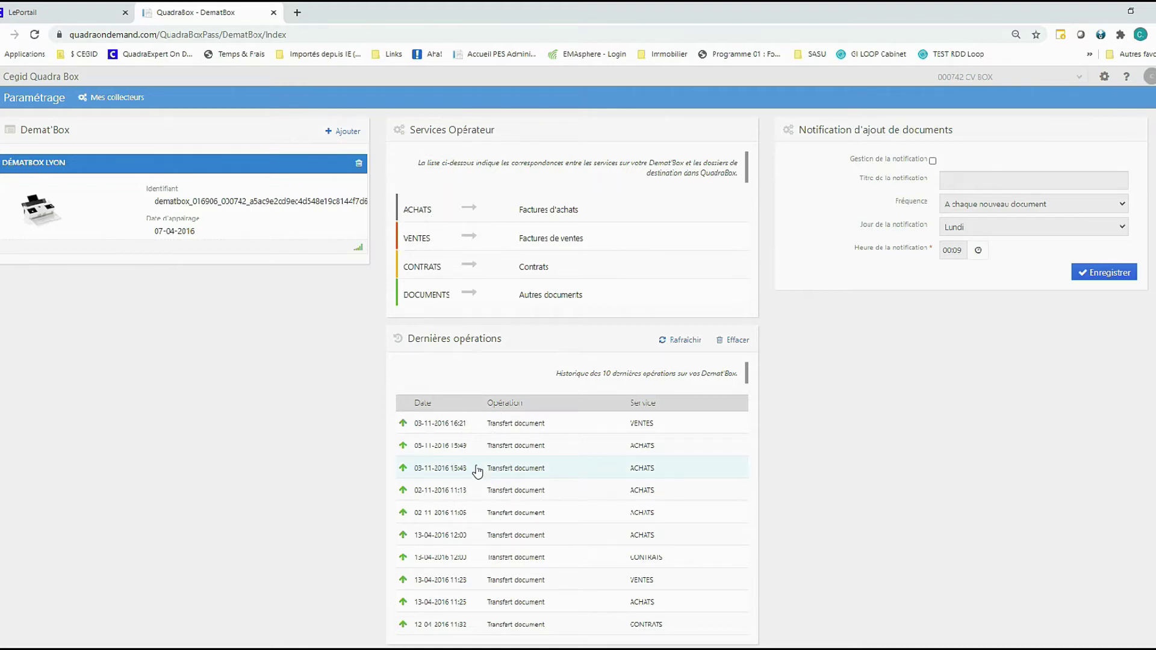
{"action": "left_click", "coordinate": [944, 187]}
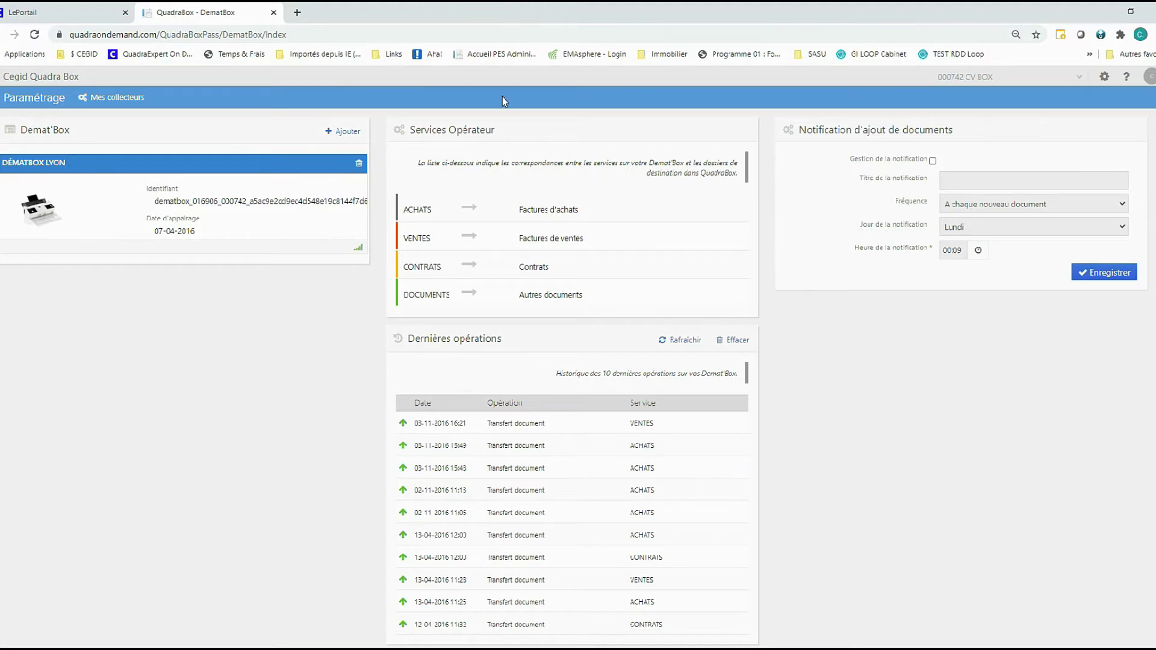
Open the collectors list and browse the suppliers and categories offered for a new collector, without adding one.
{"action": "left_click", "coordinate": [103, 99]}
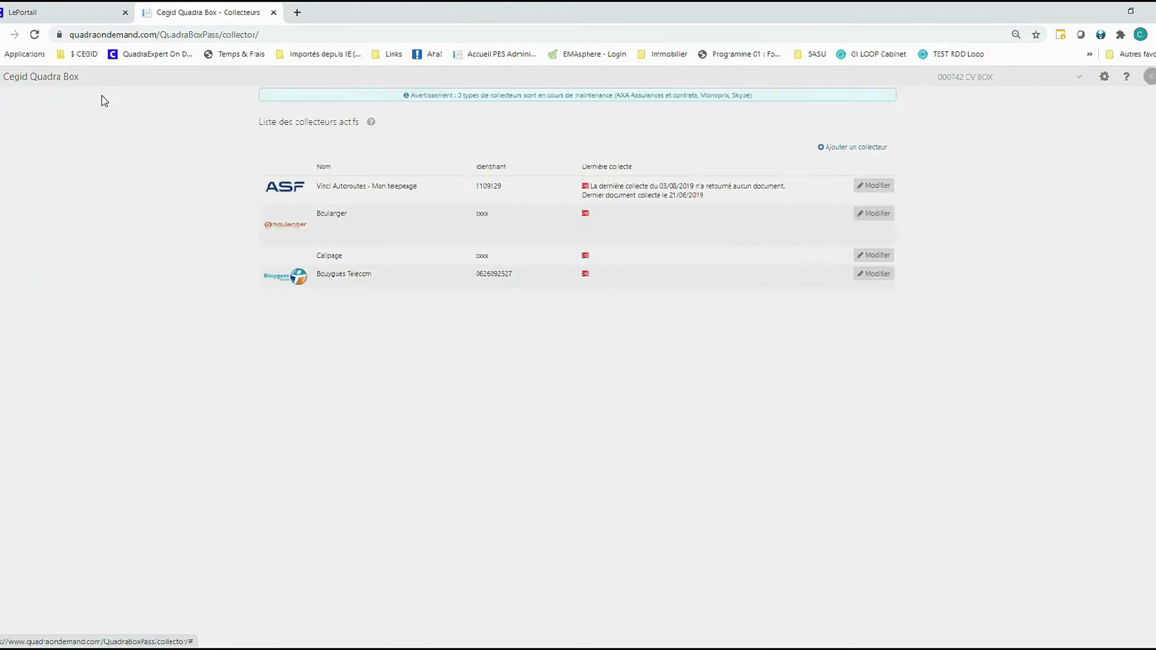
{"action": "left_click", "coordinate": [845, 146]}
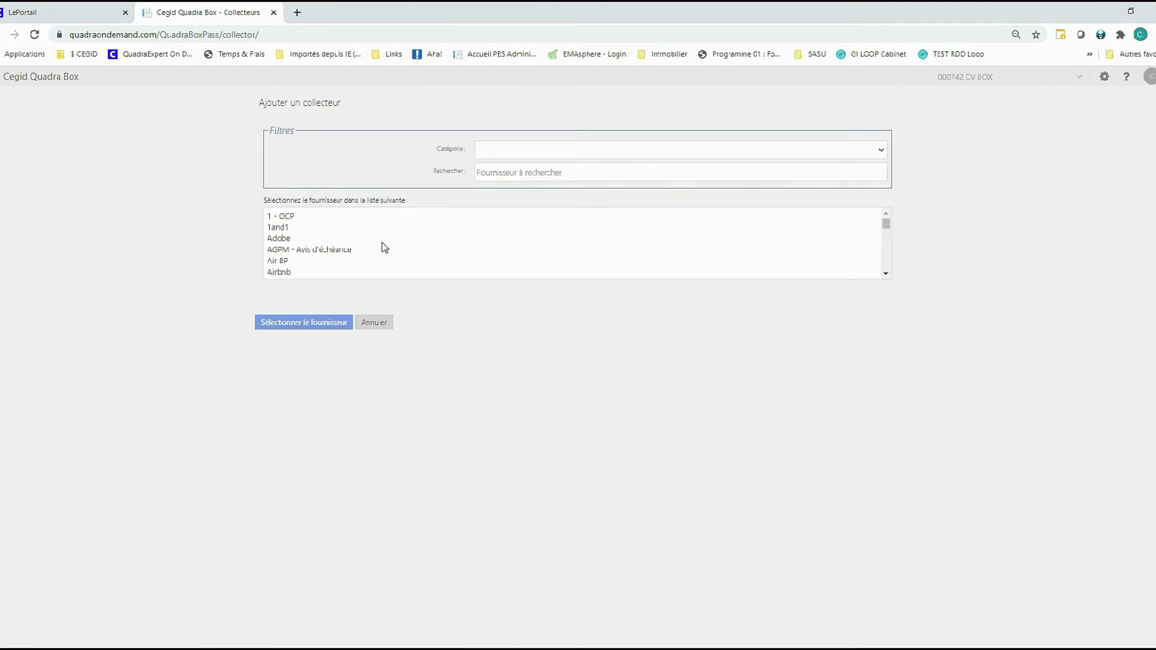
{"action": "left_click_drag", "start_coordinate": [885, 223], "coordinate": [895, 261]}
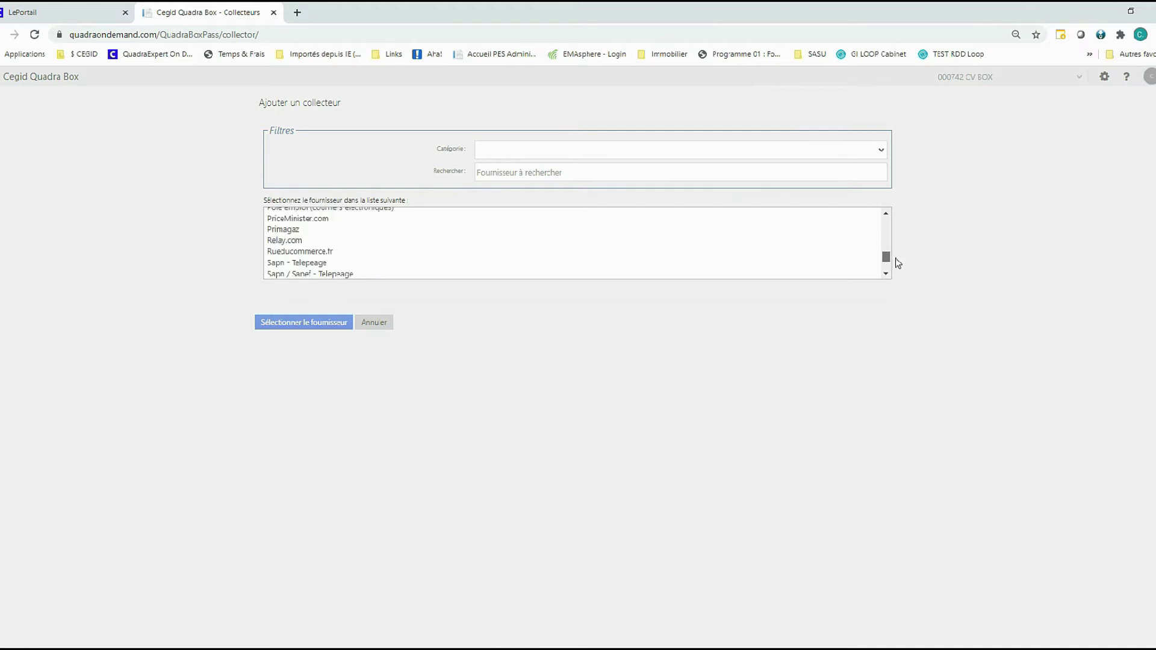
{"action": "left_click", "coordinate": [884, 155]}
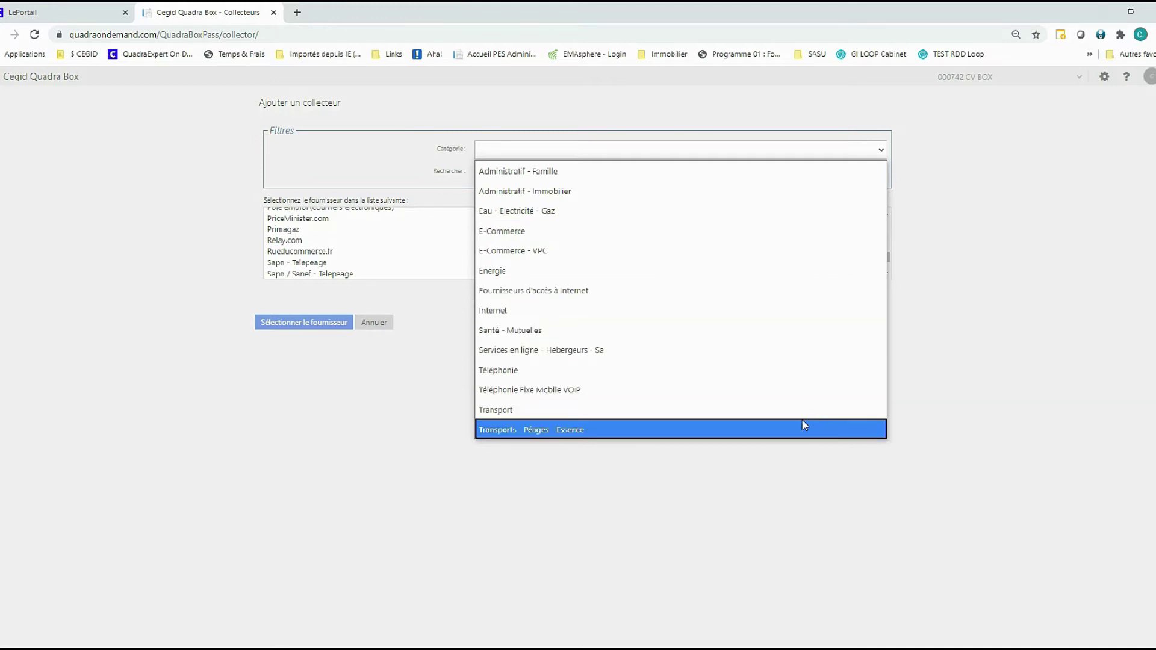
{"action": "left_click", "coordinate": [389, 398]}
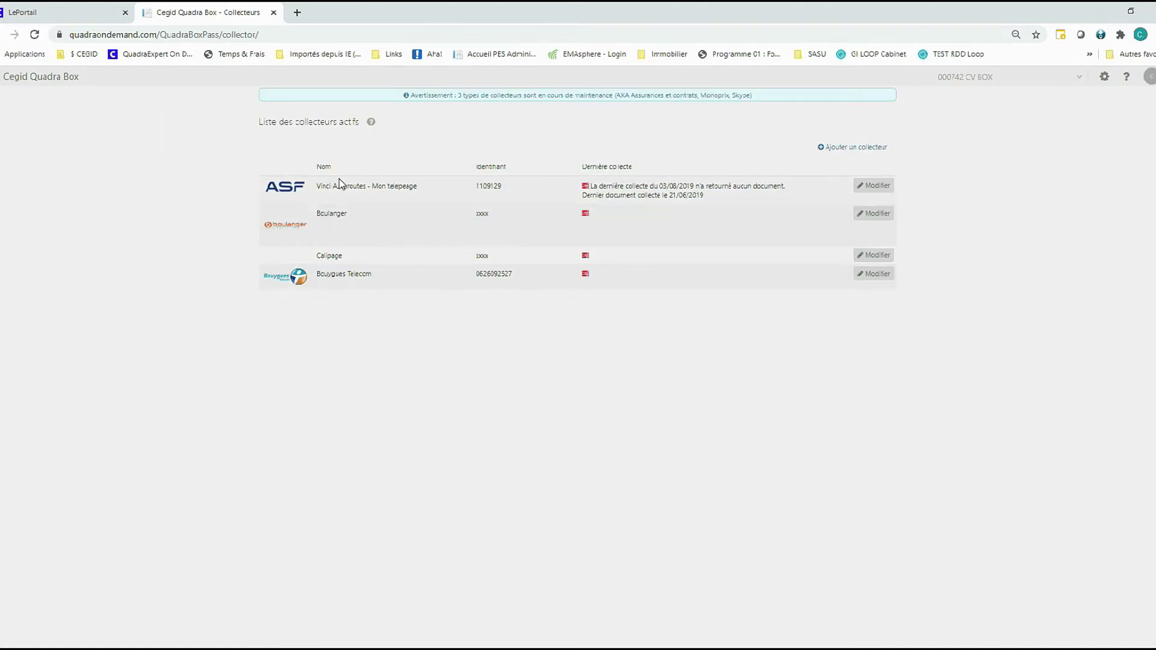
Set the automatic collection frequency of the Vinci Autoroutes collector to Hebdomadaire.
{"action": "left_click", "coordinate": [883, 187]}
{"action": "left_click", "coordinate": [301, 298]}
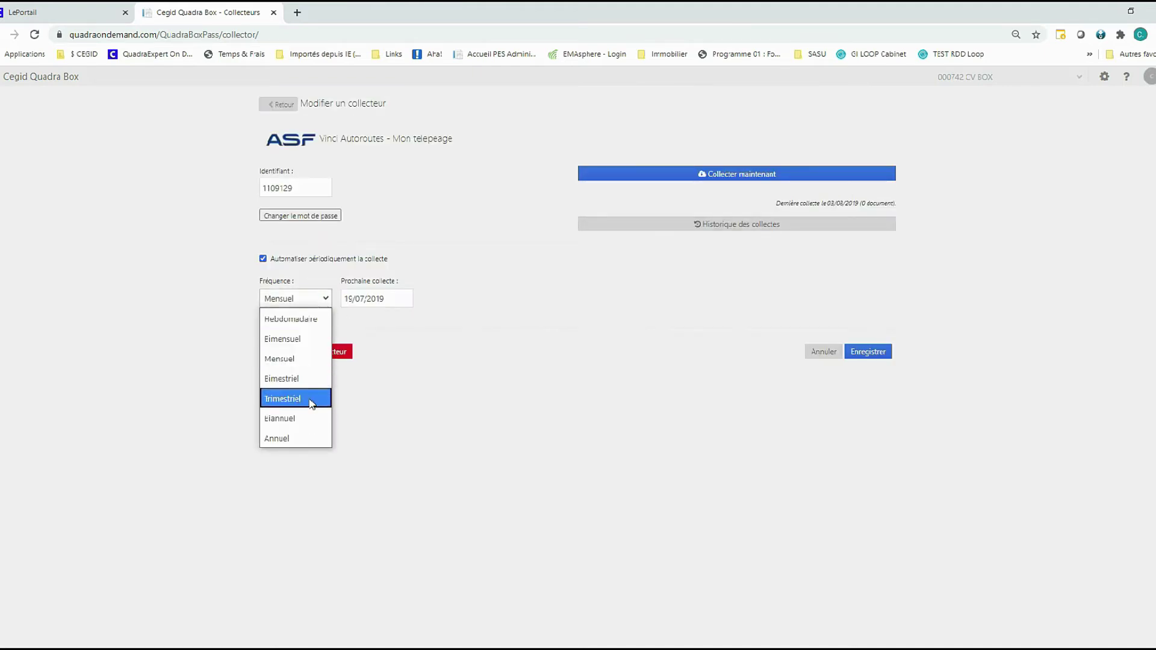
{"action": "left_click", "coordinate": [314, 319]}
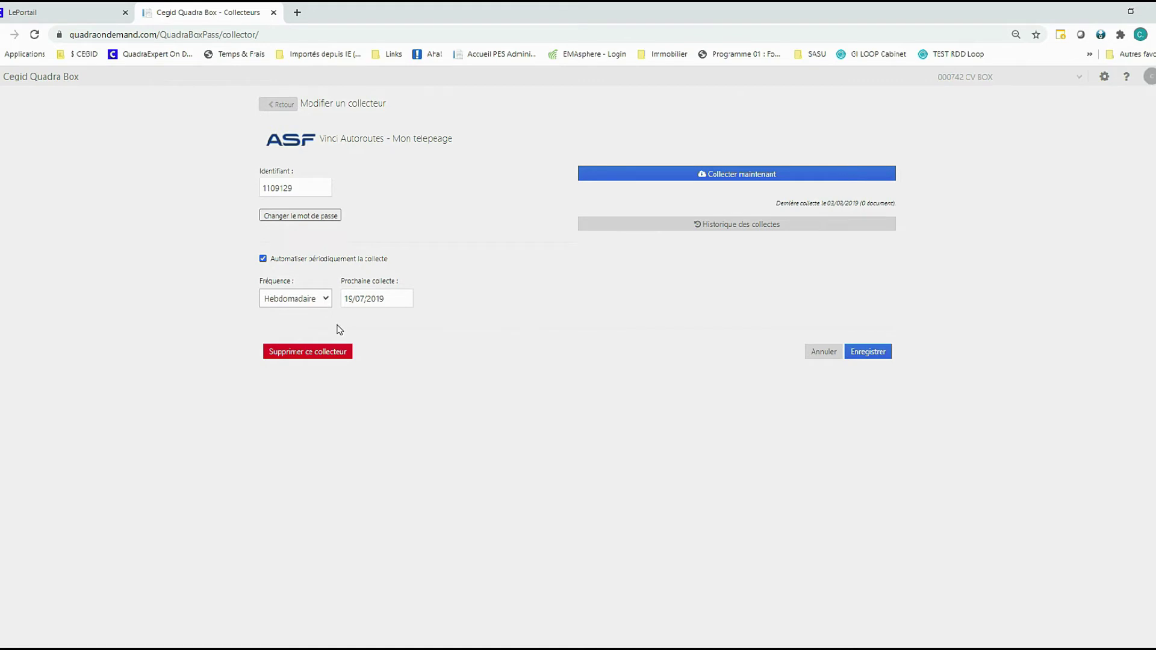
Review the collection history of the Vinci Autoroutes collector.
{"action": "left_click", "coordinate": [778, 224]}
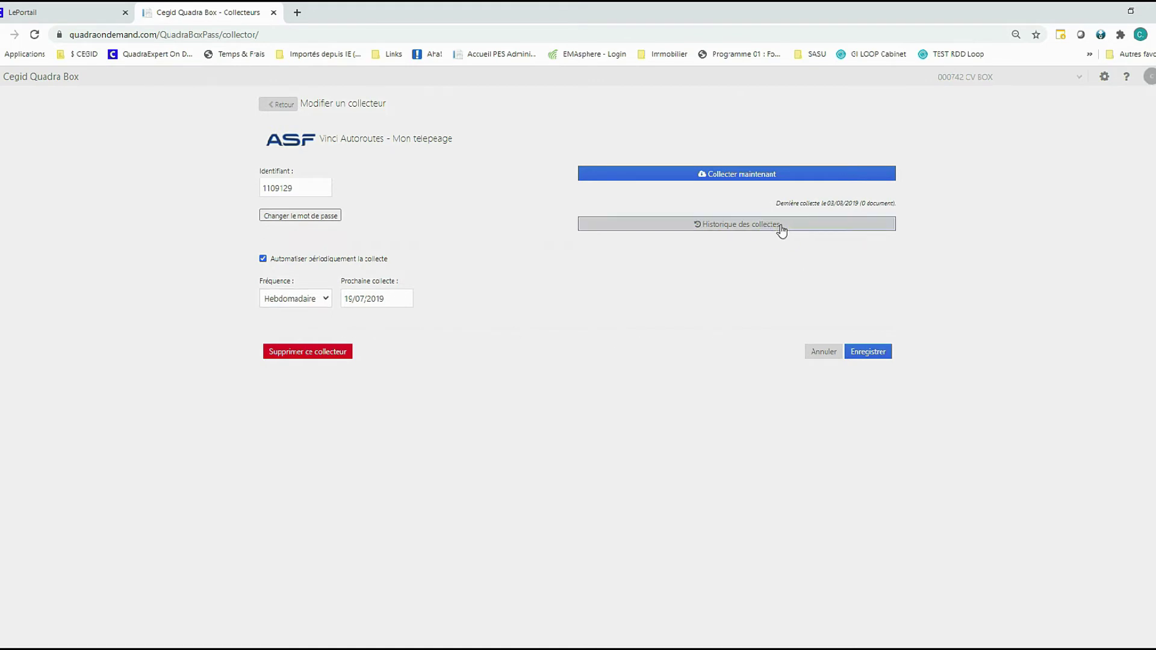
{"action": "scroll", "coordinate": [762, 229], "scroll_direction": "down", "scroll_amount": 15}
{"action": "scroll", "coordinate": [572, 361], "scroll_direction": "up", "scroll_amount": 10}
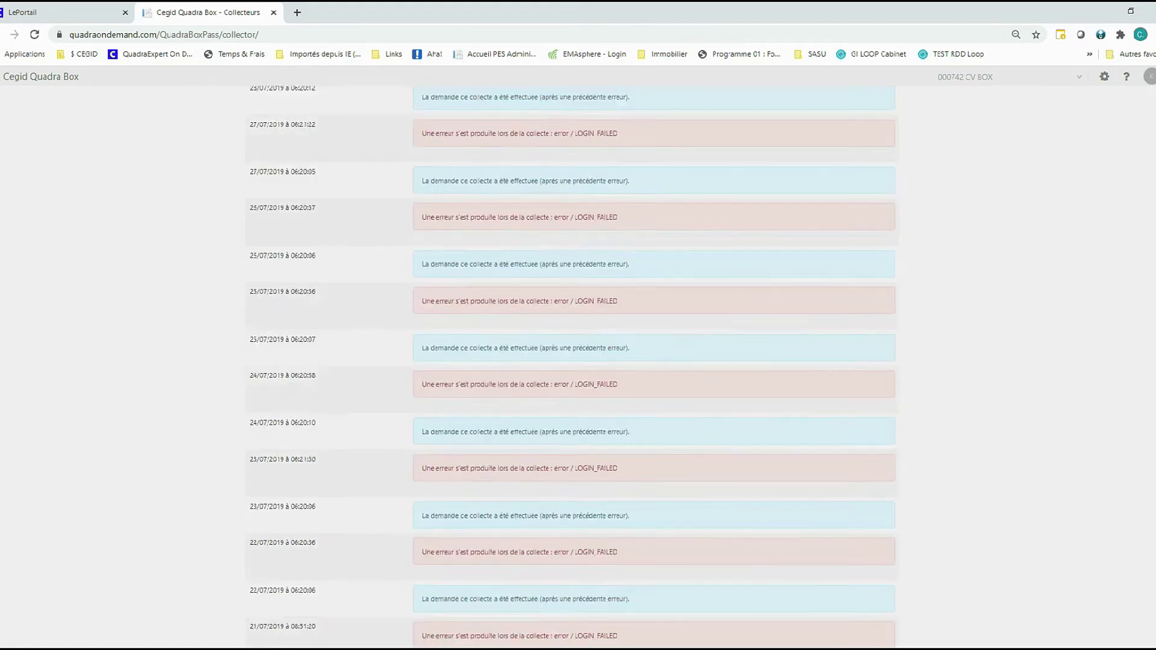
{"action": "scroll", "coordinate": [572, 362], "scroll_direction": "up", "scroll_amount": 3}
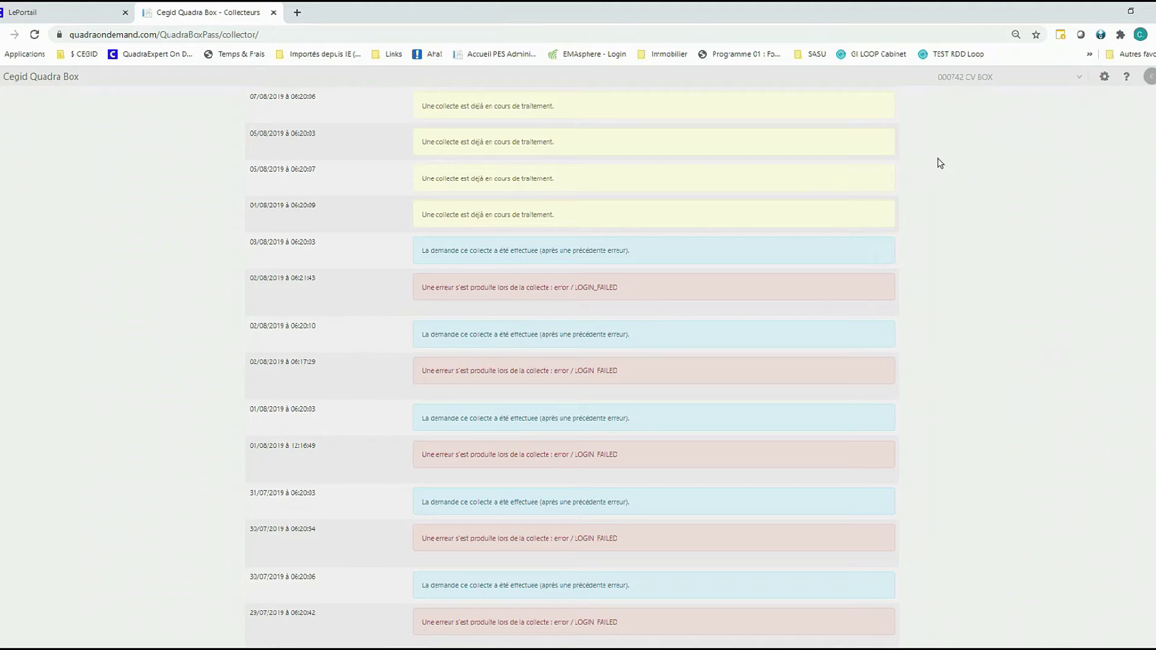
Close the Vinci Autoroutes collection history and return to the list of active collectors without saving the collector.
{"action": "scroll", "coordinate": [1154, 102], "scroll_direction": "up", "scroll_amount": 10}
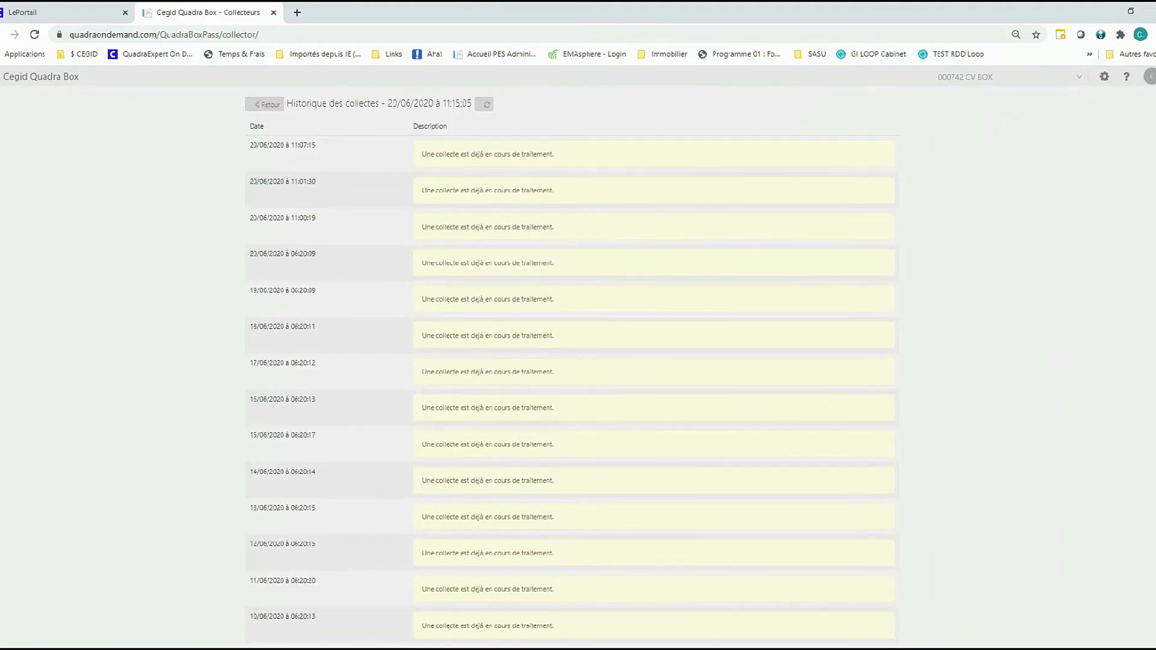
{"action": "left_click", "coordinate": [265, 105]}
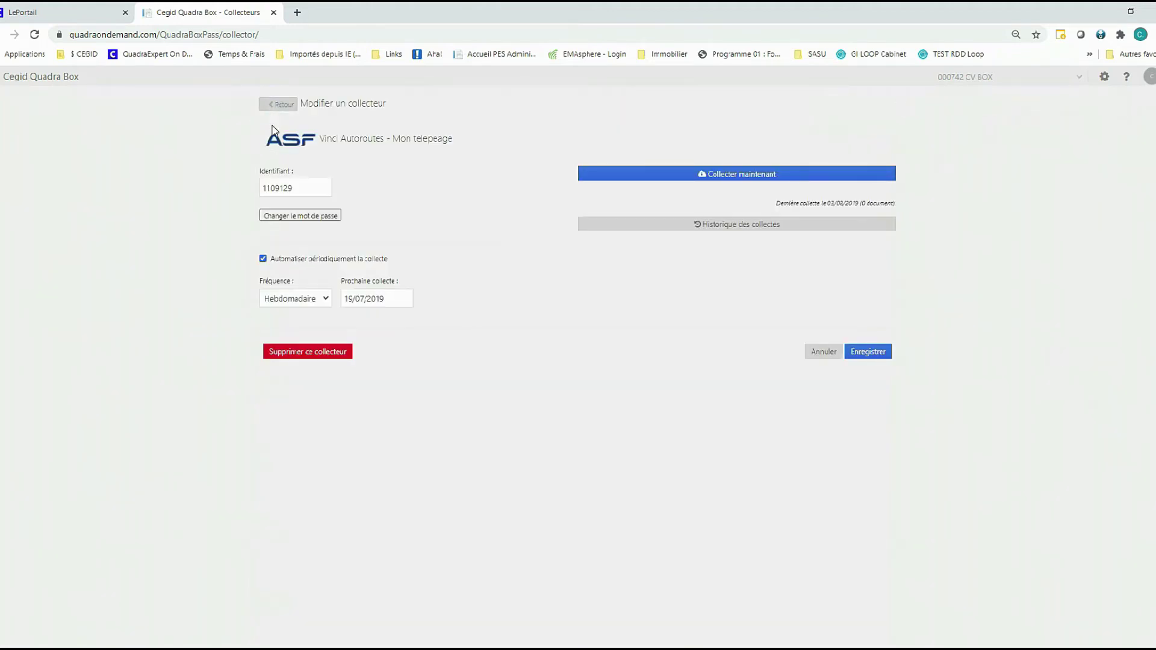
{"action": "left_click", "coordinate": [825, 353]}
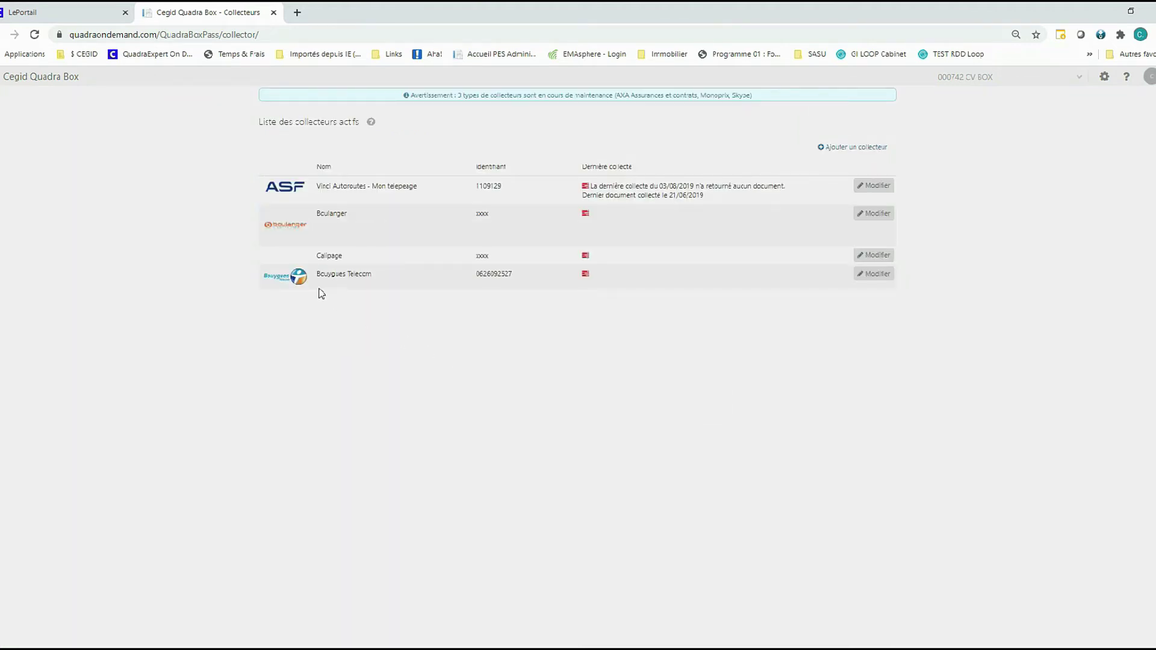
Review the collection history of the Bouygues Telecom collector and return to the list of active collectors.
{"action": "left_click", "coordinate": [879, 276]}
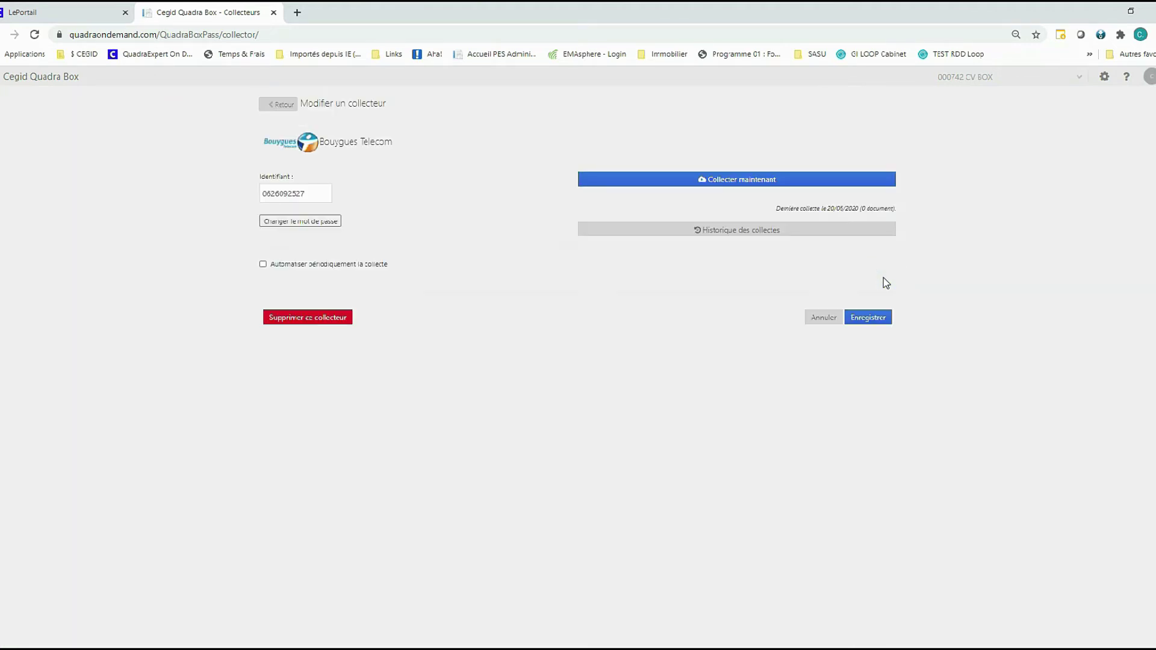
{"action": "left_click", "coordinate": [761, 233]}
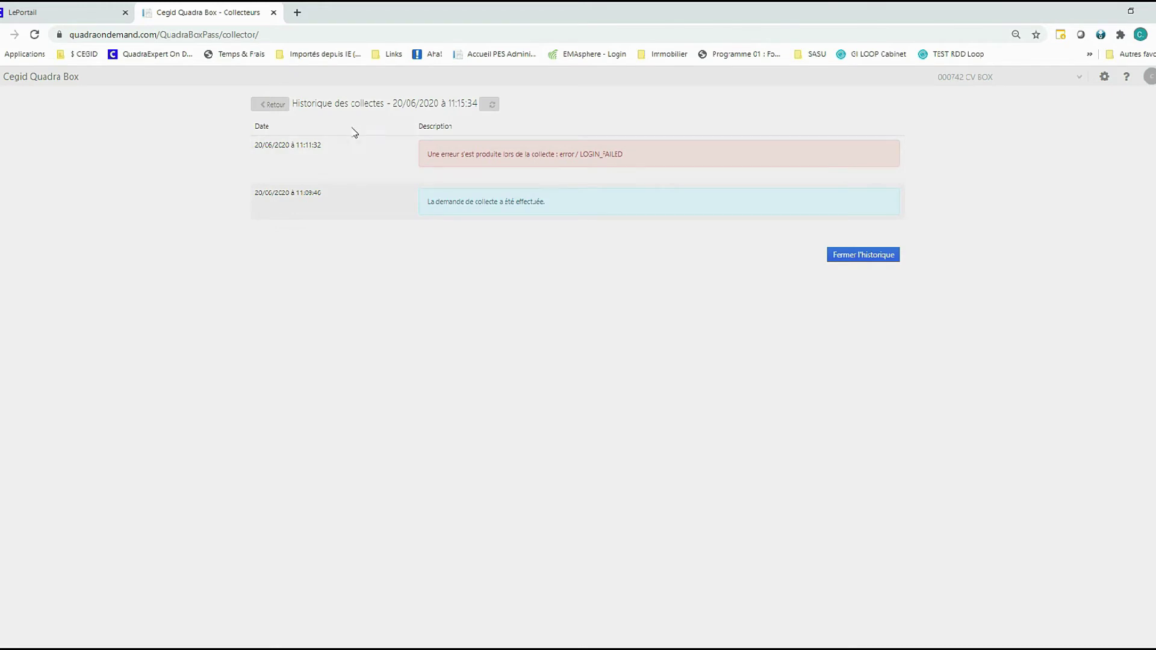
{"action": "left_click", "coordinate": [274, 104]}
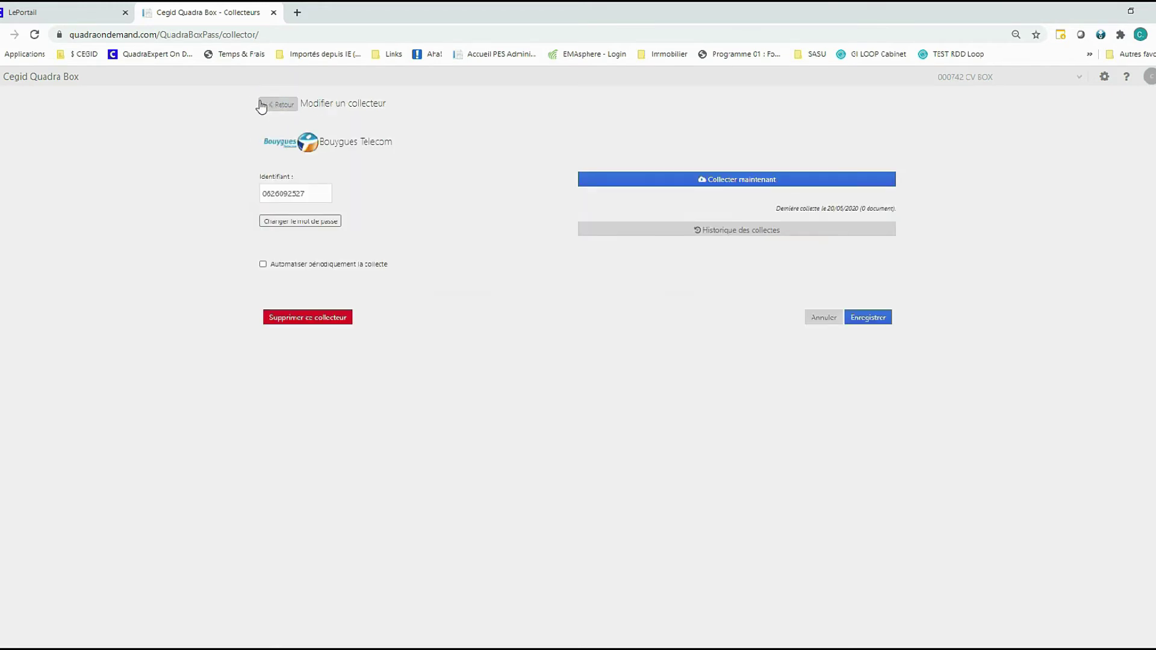
{"action": "left_click", "coordinate": [279, 105]}
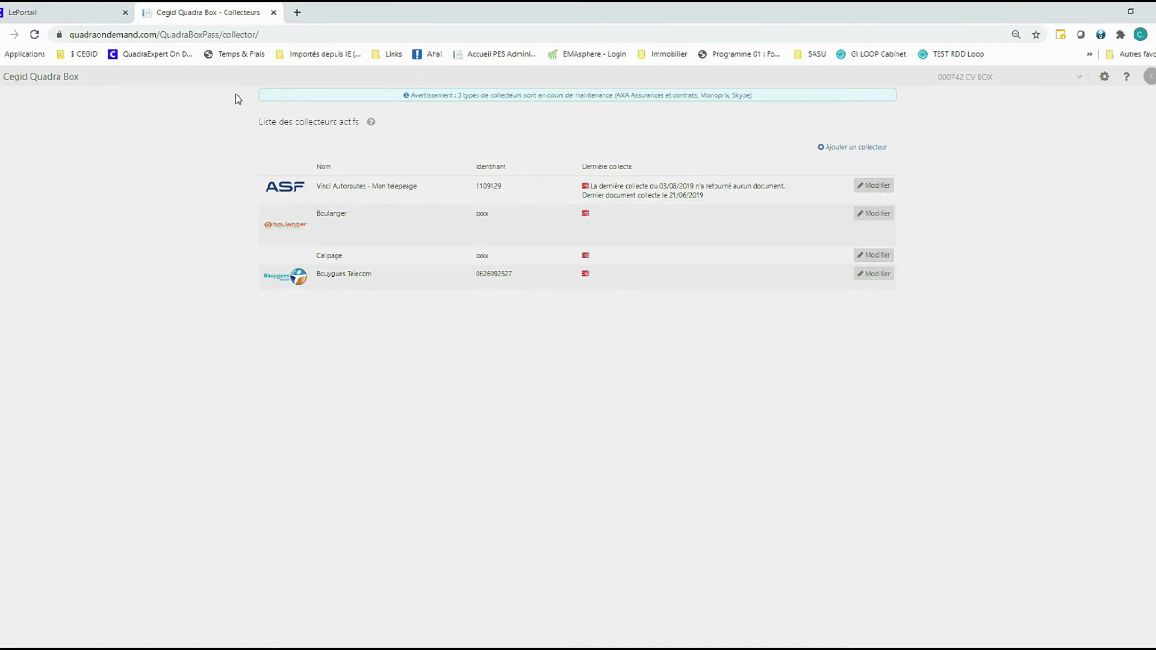
Return to the purchase invoices page and sign out of the Quadra Box session.
{"action": "left_click", "coordinate": [1, 36]}
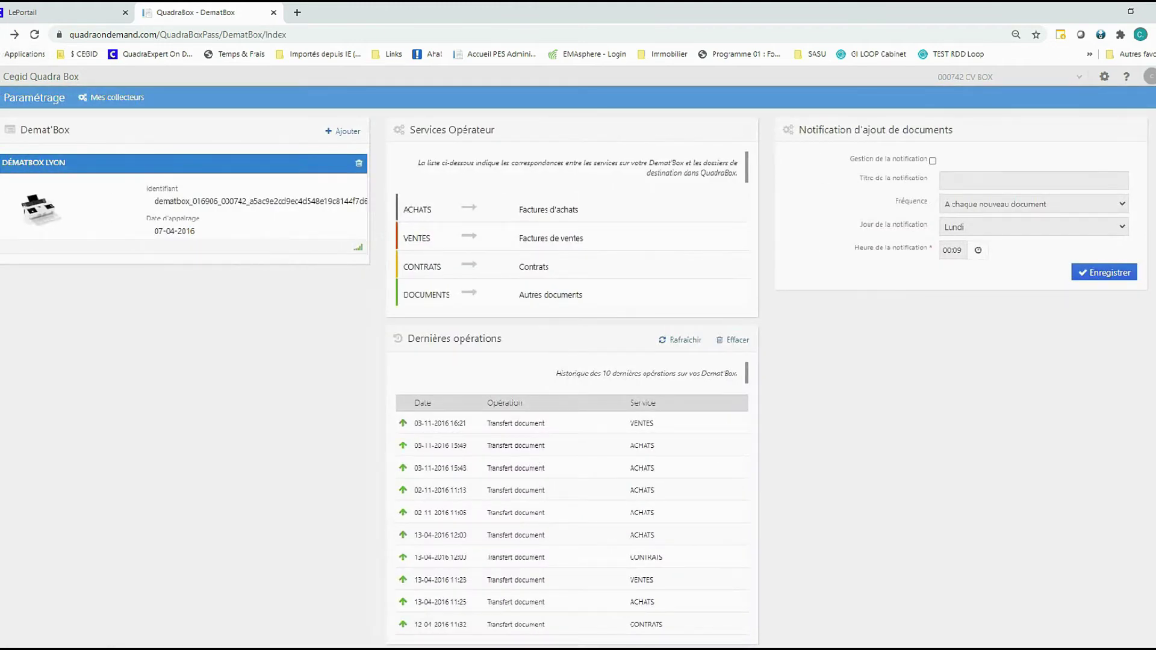
{"action": "left_click", "coordinate": [1, 36]}
{"action": "left_click", "coordinate": [1069, 76]}
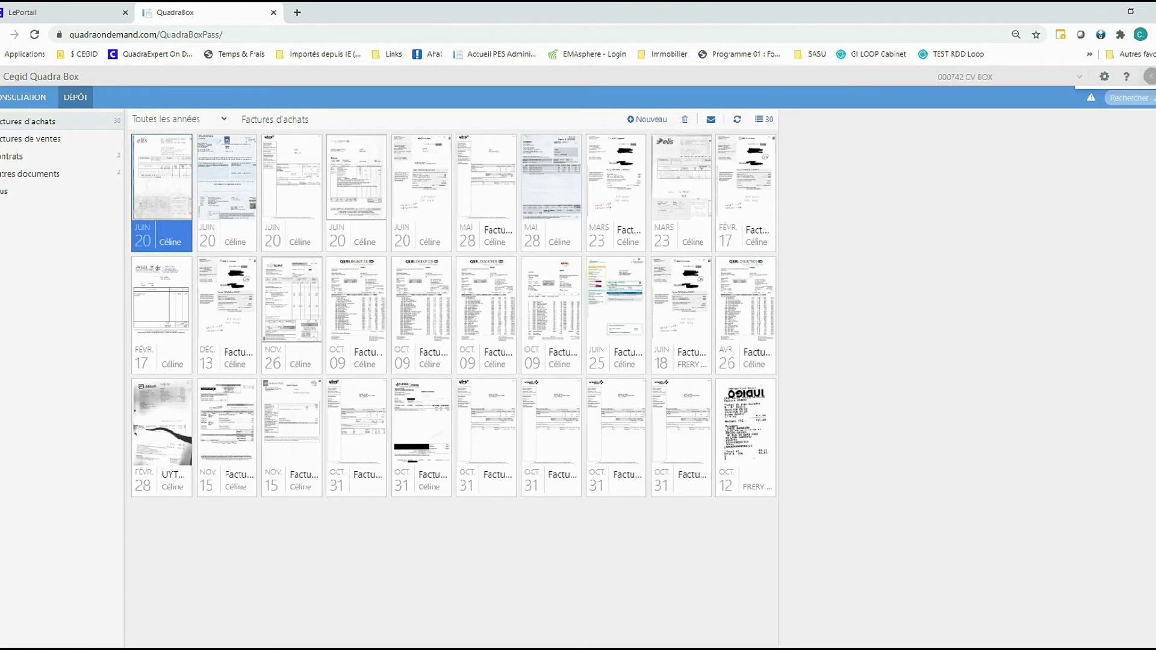
{"action": "left_click", "coordinate": [1149, 77]}
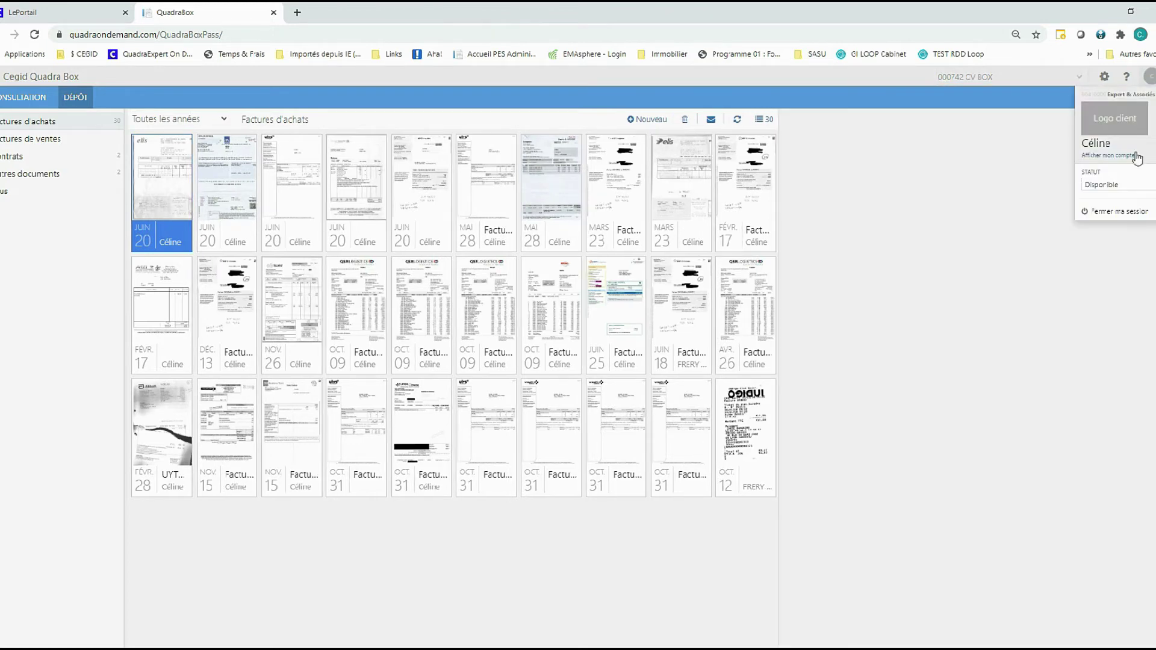
{"action": "left_click", "coordinate": [1113, 214]}
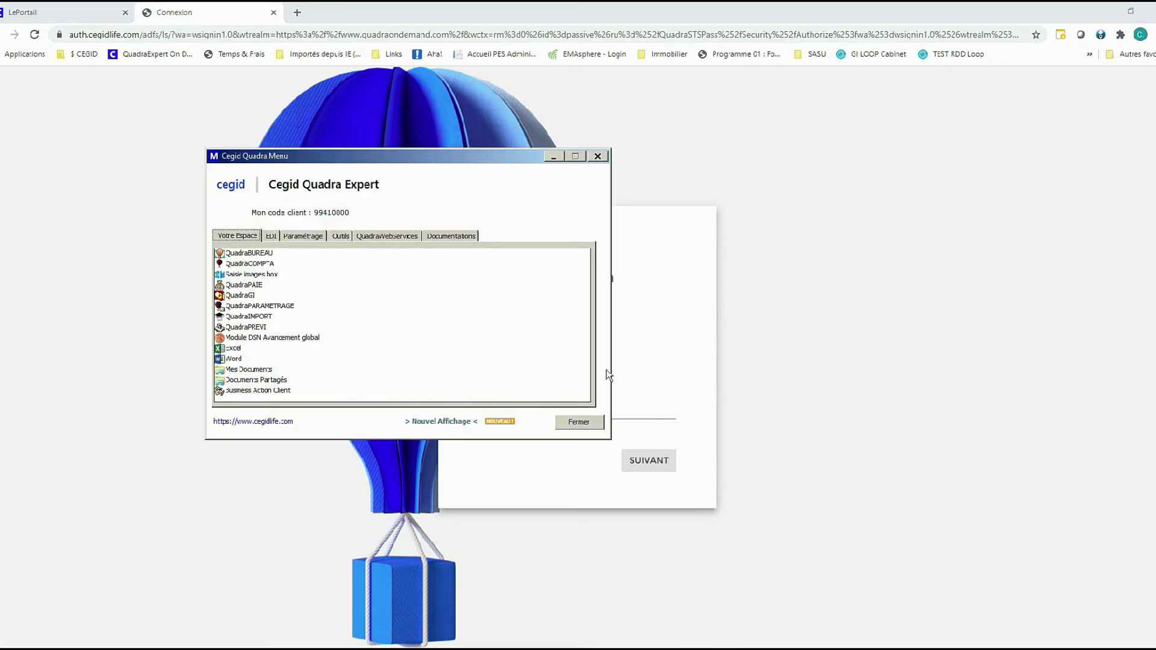
Switch to Cegid Quadra Menu, launch Saisie Images box and let the synchronisation finish.
{"action": "double_click", "coordinate": [256, 276]}
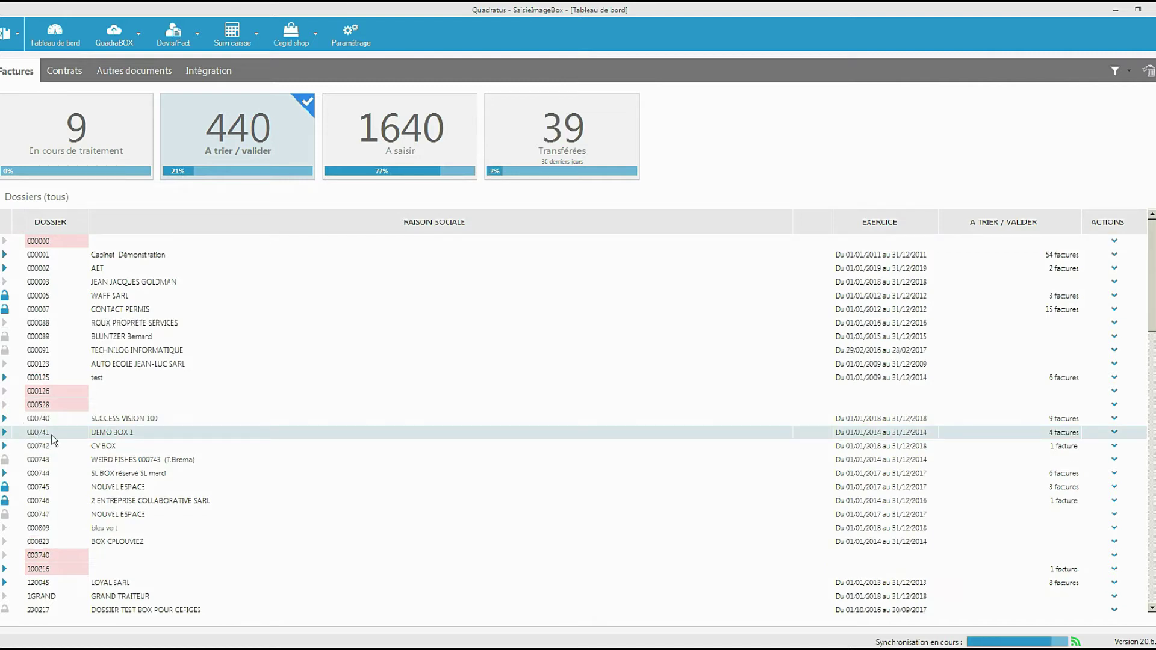
{"action": "mouse_move", "coordinate": [1012, 643]}
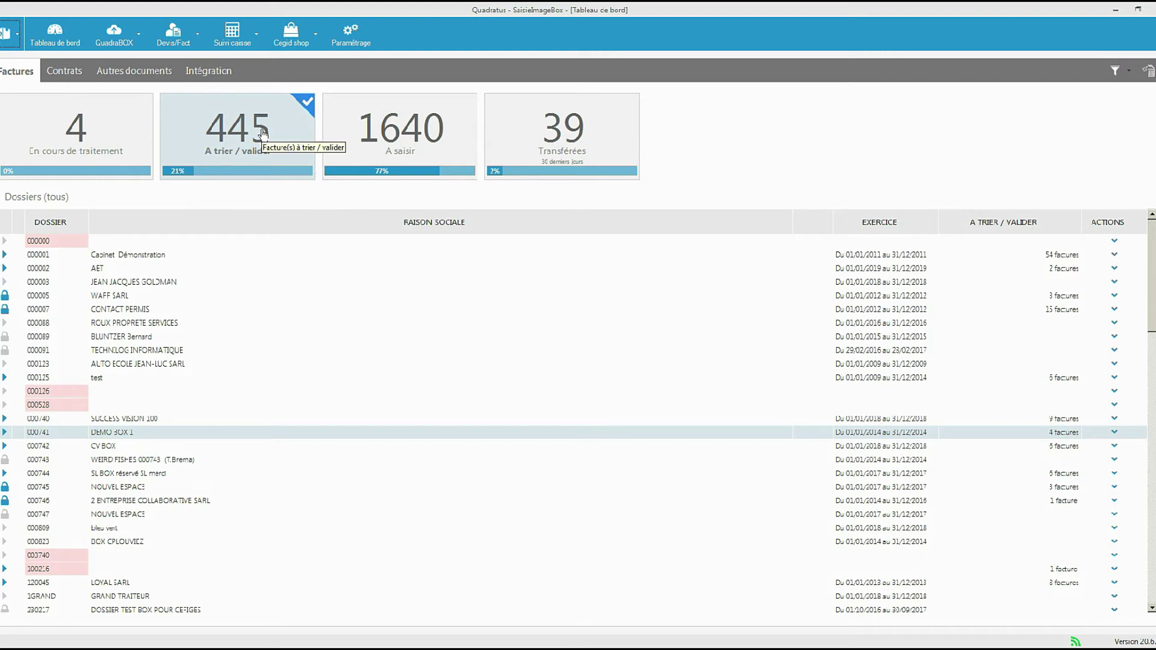
Examine the invoices in "En cours de traitement" for dossier FM0740 and the actions offered on the first one.
{"action": "left_click", "coordinate": [72, 130]}
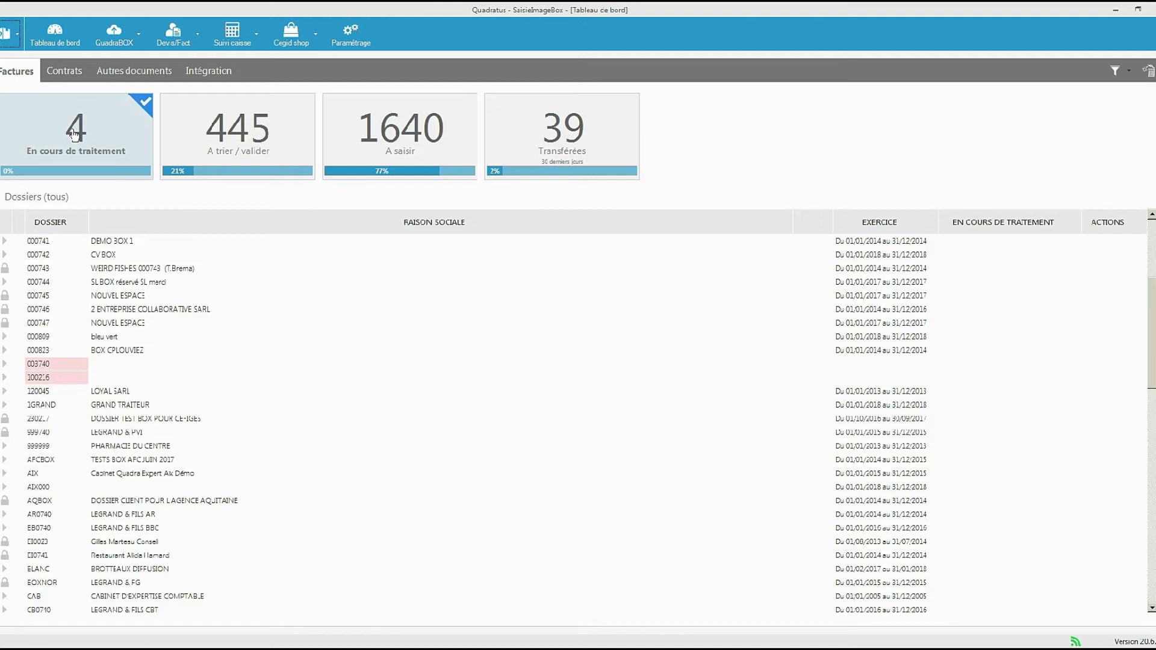
{"action": "left_click_drag", "start_coordinate": [1151, 298], "coordinate": [1152, 510]}
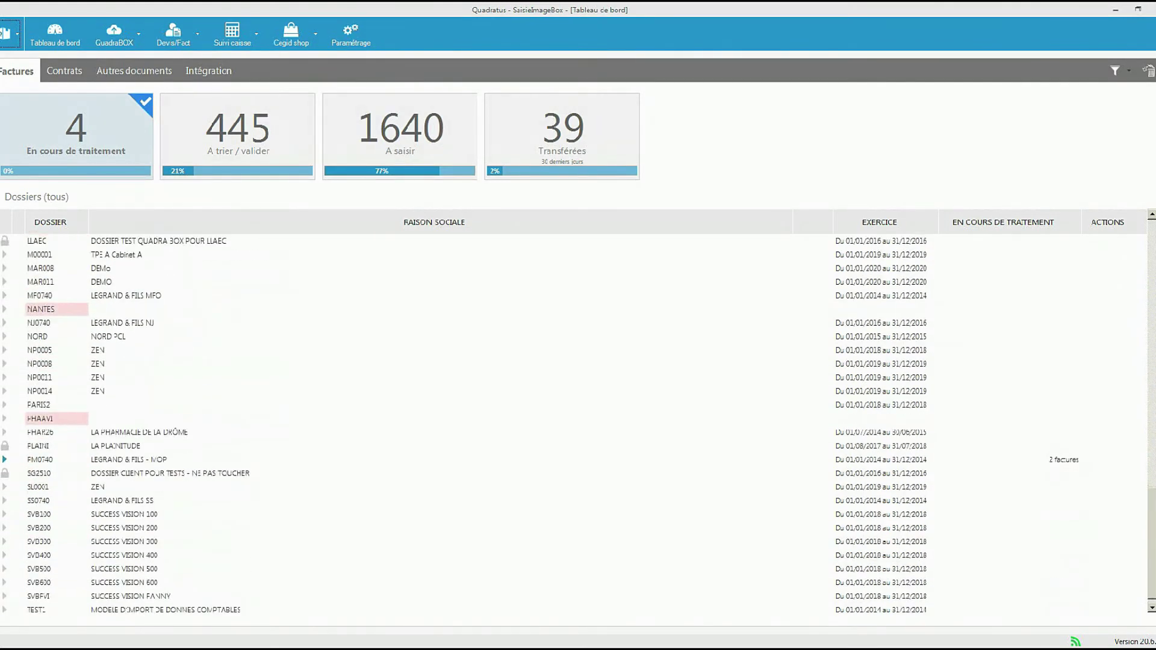
{"action": "left_click", "coordinate": [5, 460]}
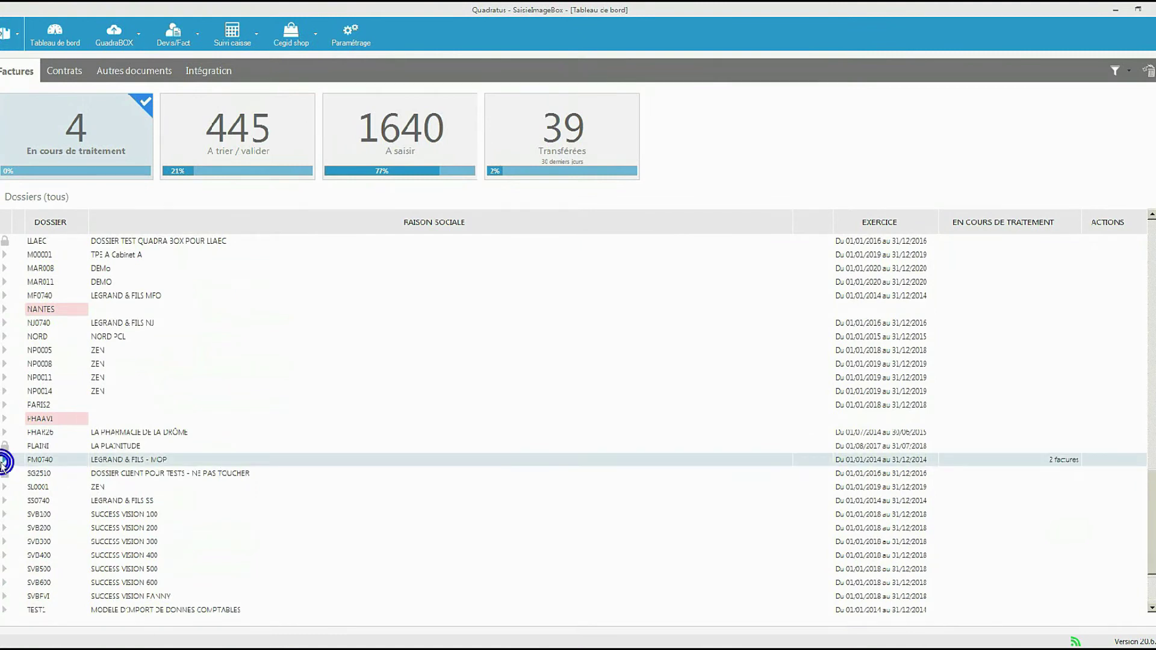
{"action": "left_click", "coordinate": [1115, 487]}
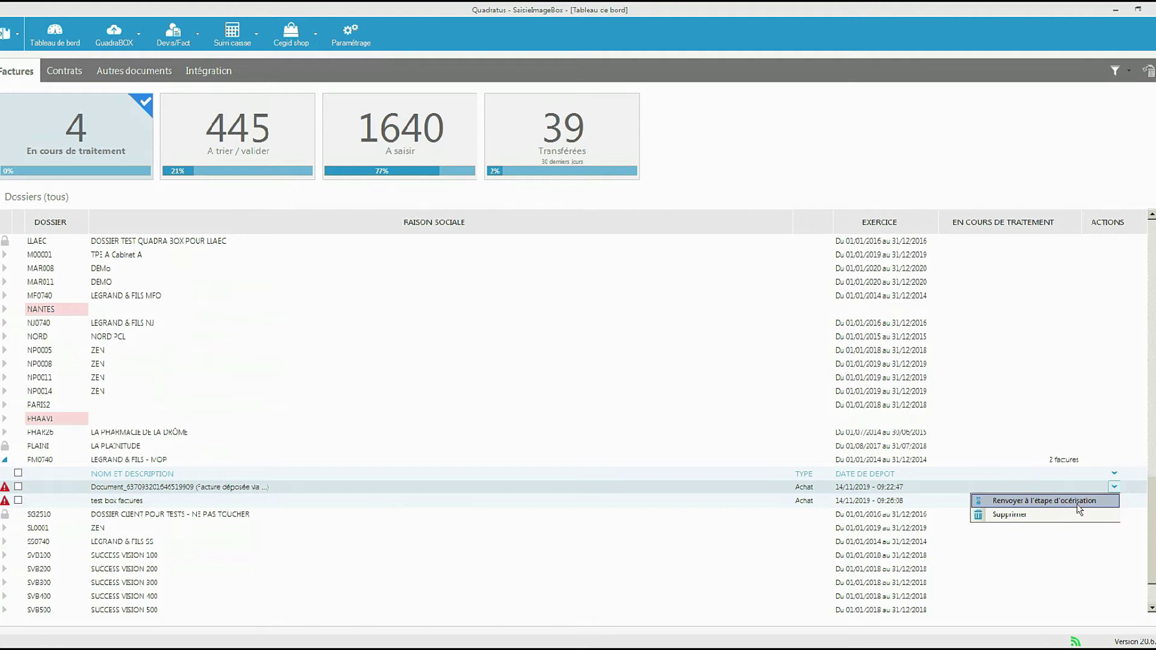
Open the "A trier / valider" invoices of dossier 000742 CV BOX in Tri/Validation and look through the deposited documents.
{"action": "left_click", "coordinate": [239, 137]}
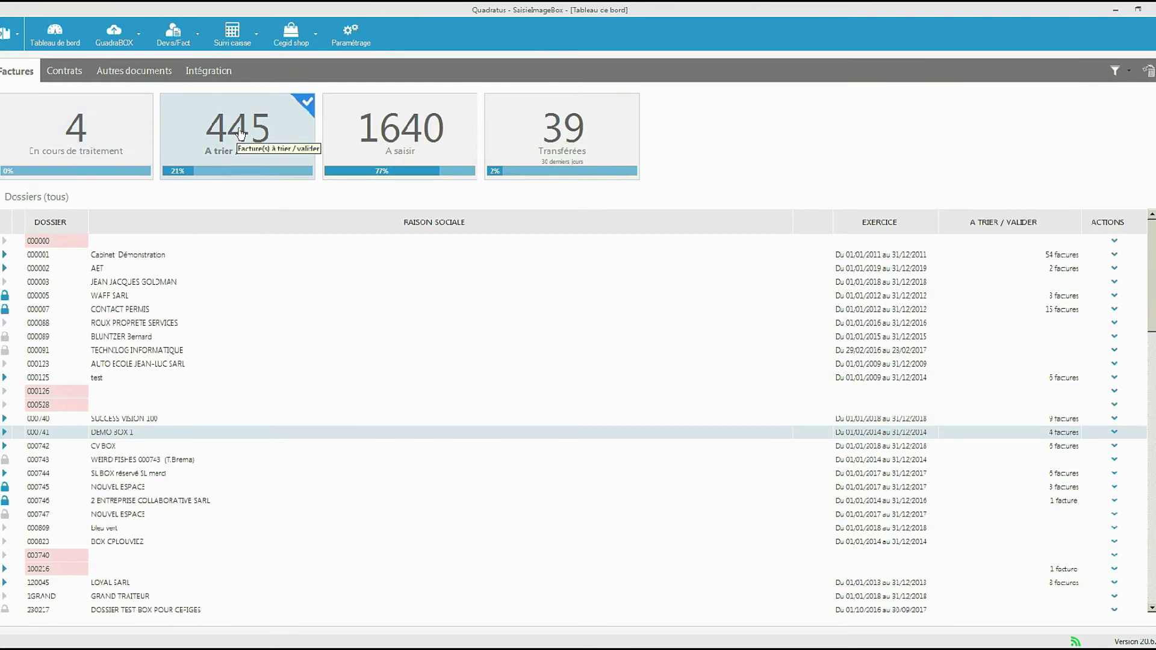
{"action": "left_click", "coordinate": [5, 446]}
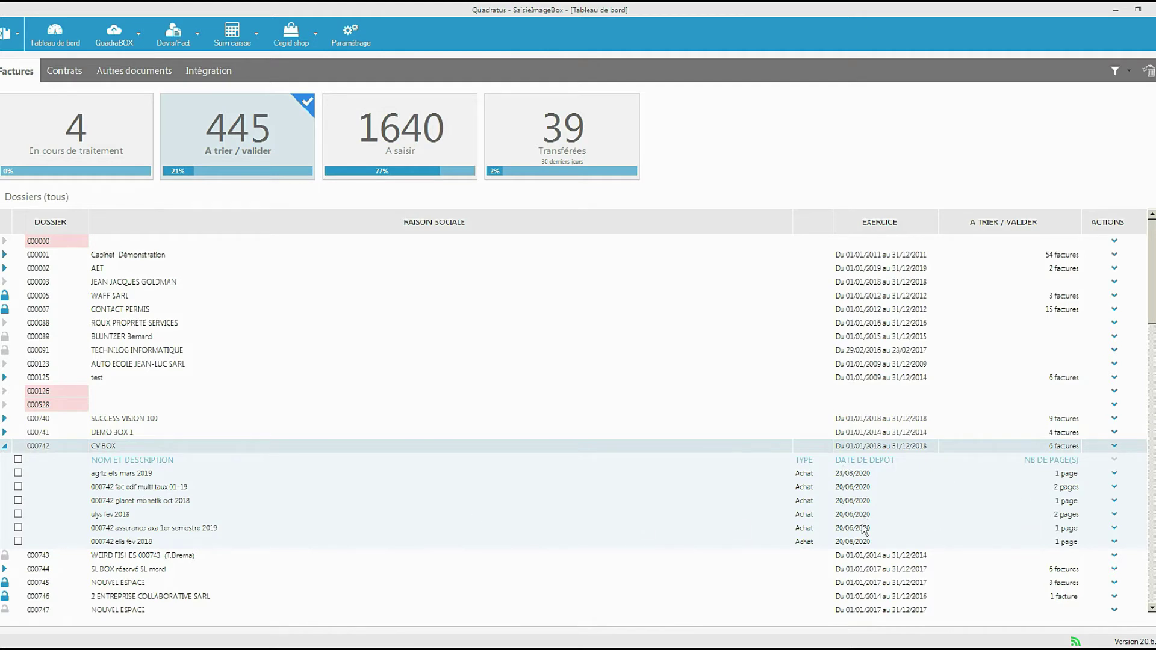
{"action": "left_click", "coordinate": [853, 534]}
{"action": "double_click", "coordinate": [105, 450]}
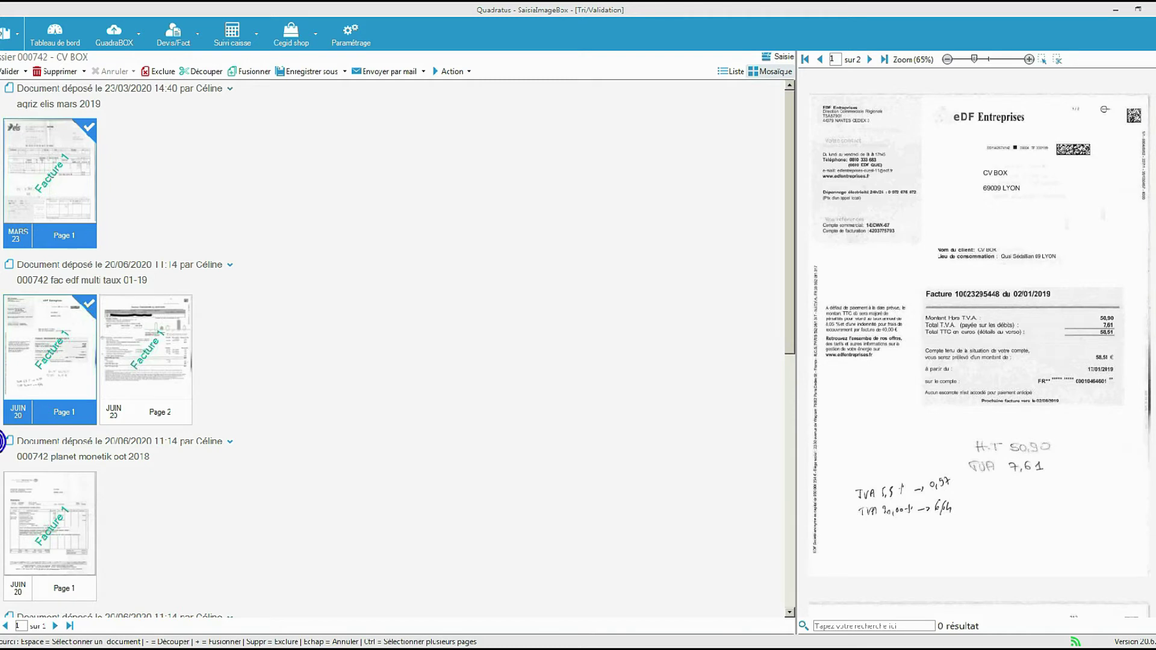
{"action": "scroll", "coordinate": [397, 349], "scroll_direction": "down", "scroll_amount": 2}
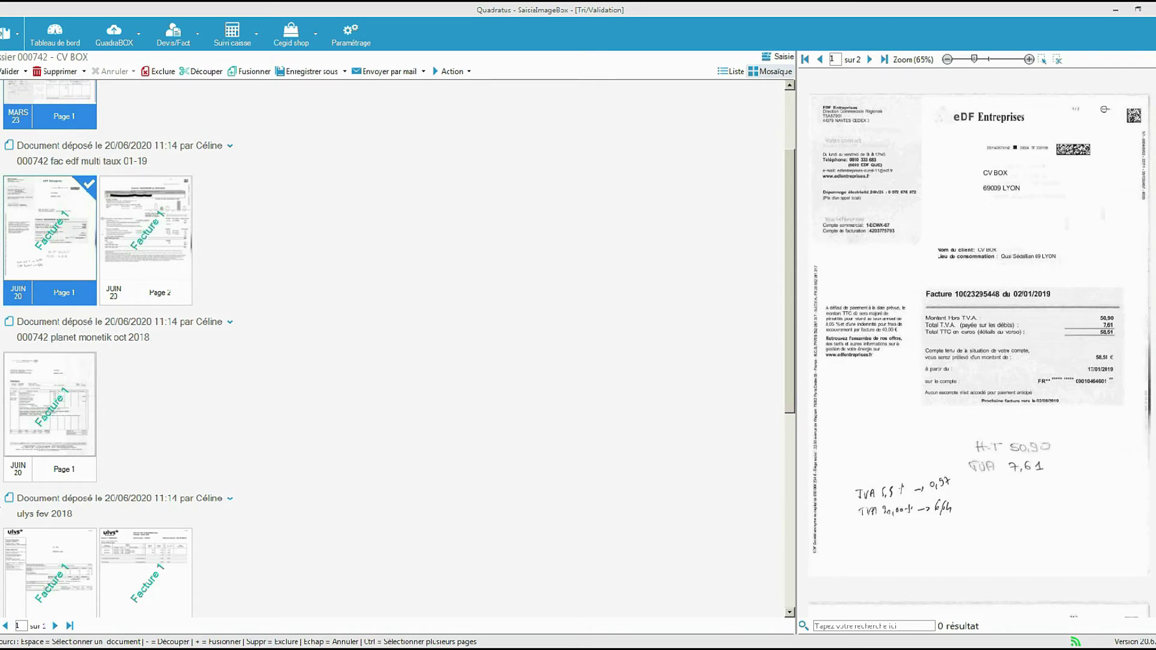
{"action": "scroll", "coordinate": [35, 497], "scroll_direction": "down", "scroll_amount": 2}
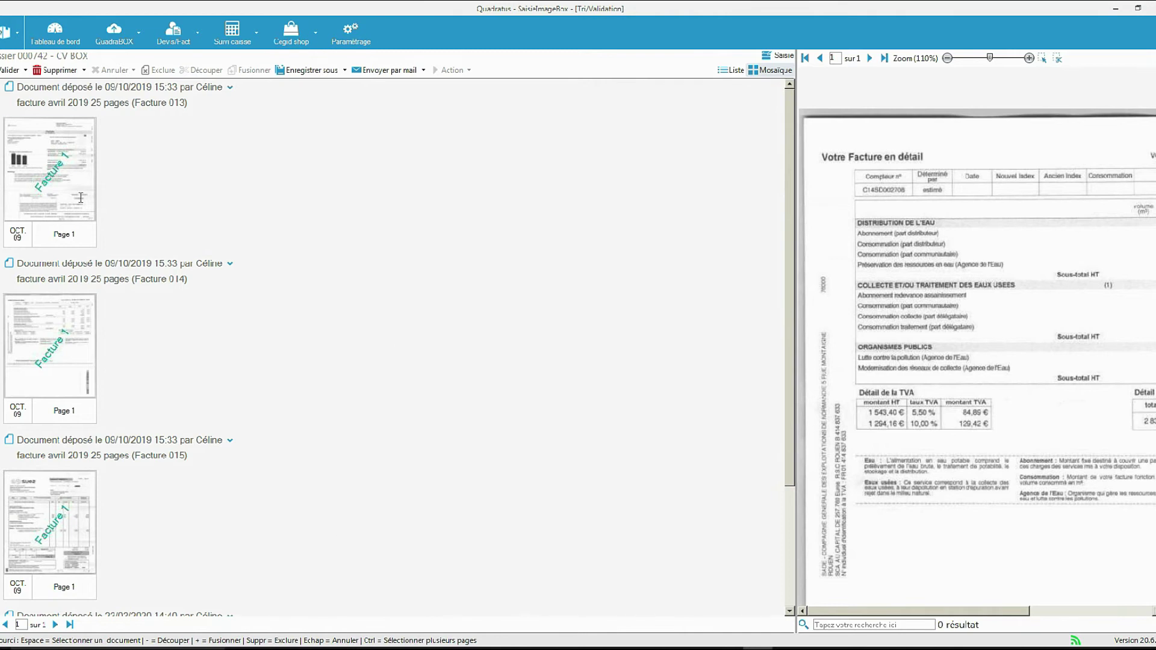
Merge the pages of Facture 013 and Facture 014 of "facture avril 2019 25 pages" into one document.
{"action": "left_click", "coordinate": [66, 192]}
{"action": "left_click", "coordinate": [56, 313]}
{"action": "left_click", "coordinate": [248, 71]}
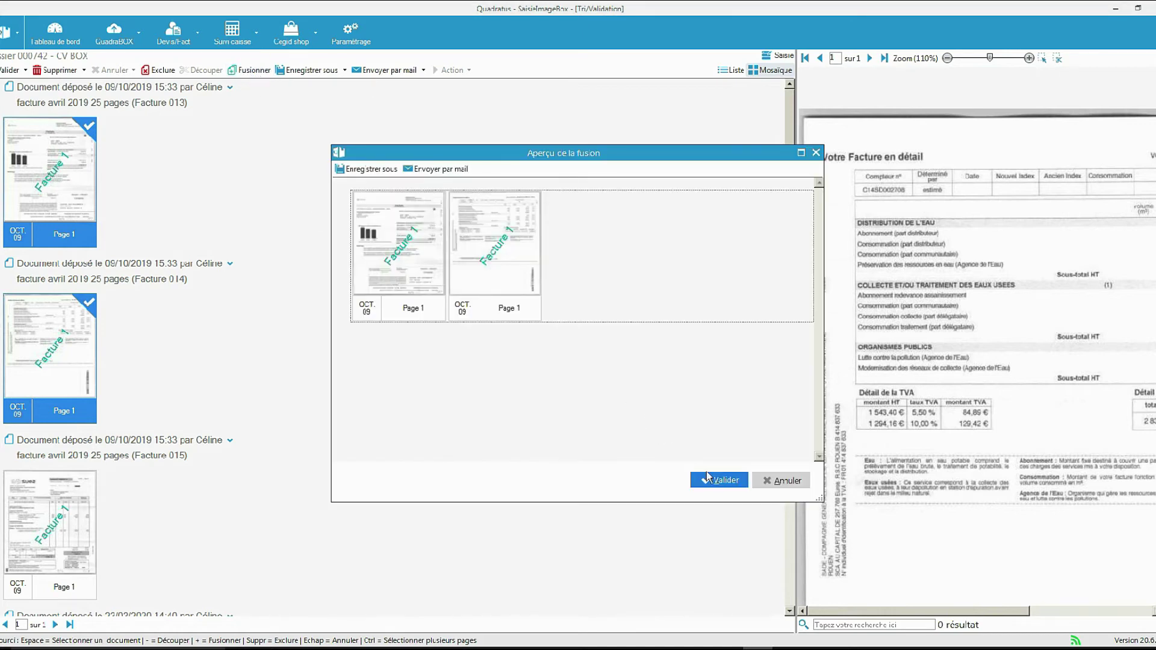
{"action": "left_click", "coordinate": [718, 480]}
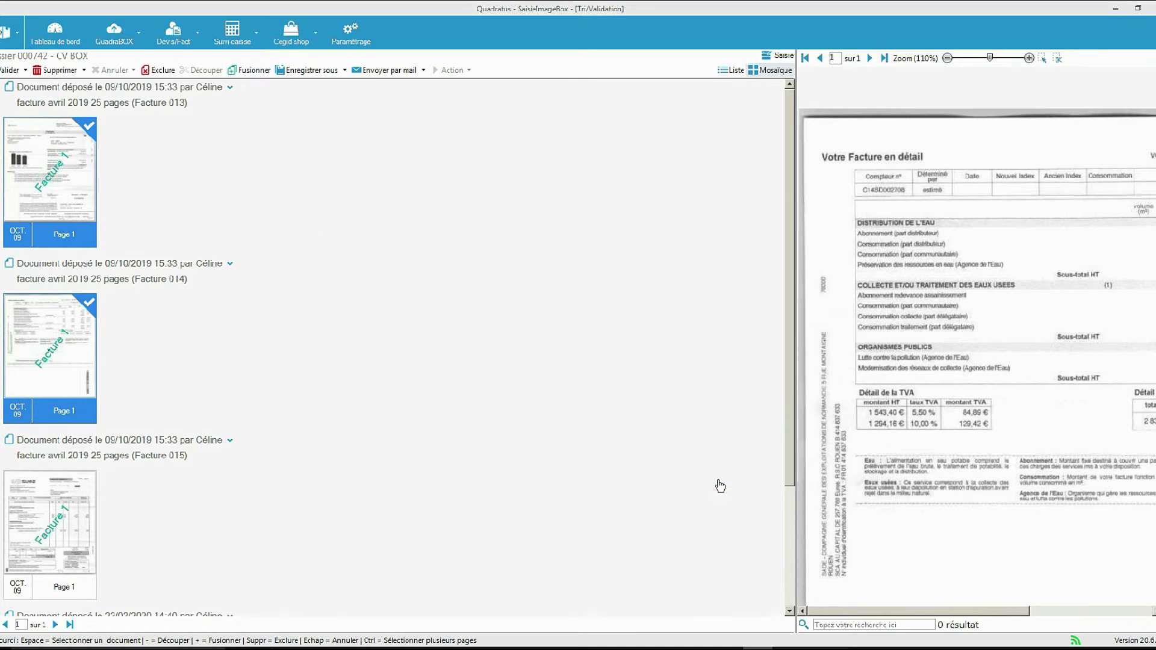
Select the sorted CV BOX documents and validate only the selected ones.
{"action": "scroll", "coordinate": [234, 301], "scroll_direction": "down", "scroll_amount": 10}
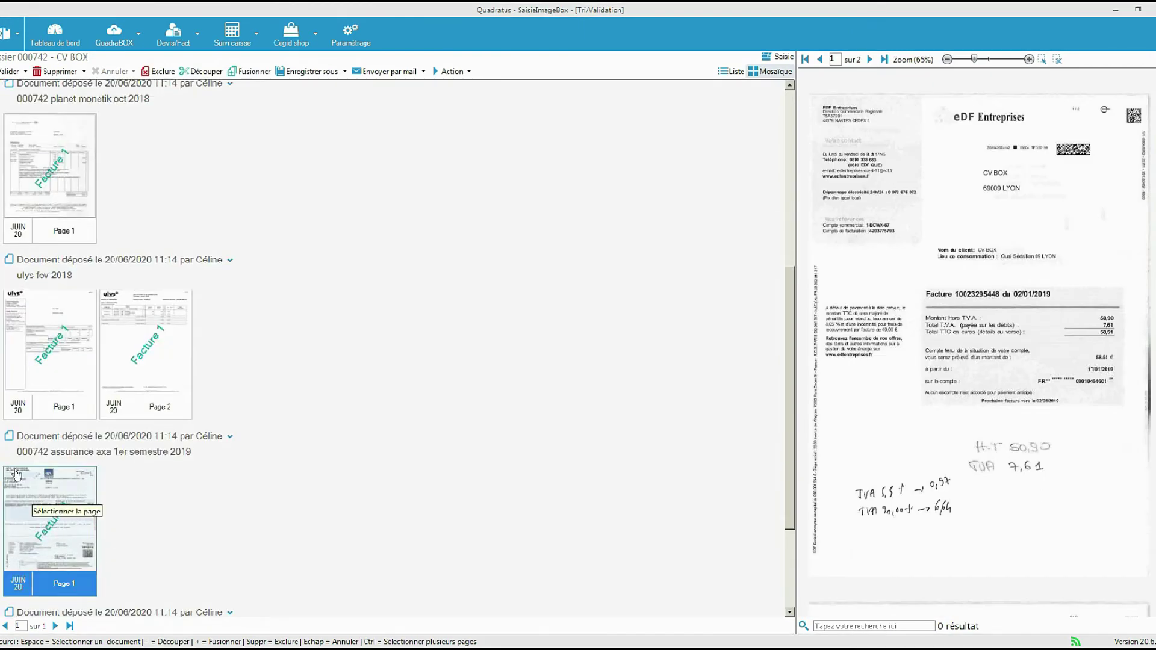
{"action": "left_click", "coordinate": [3, 443]}
{"action": "scroll", "coordinate": [78, 404], "scroll_direction": "down", "scroll_amount": 3}
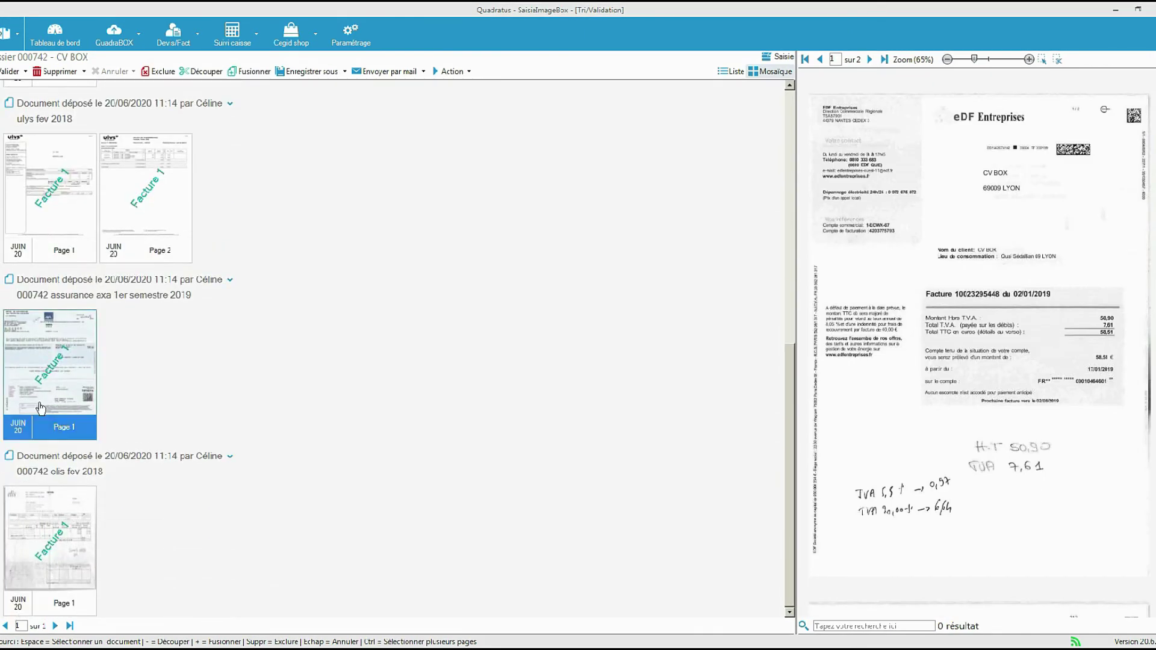
{"action": "left_click", "coordinate": [25, 71]}
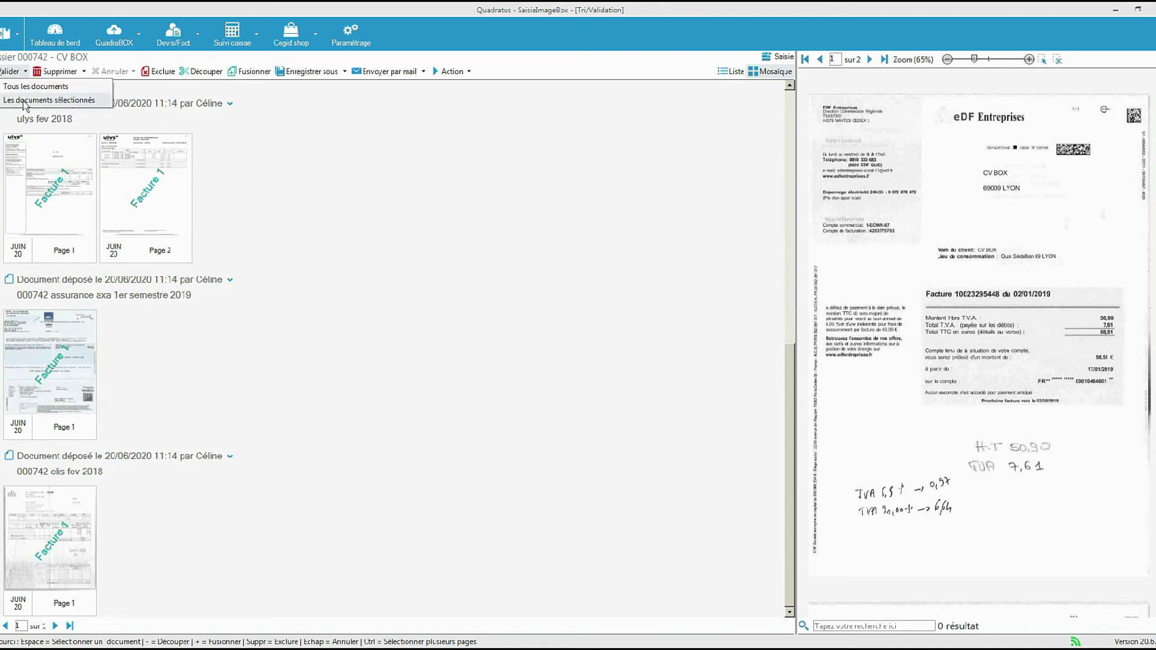
{"action": "left_click", "coordinate": [22, 99]}
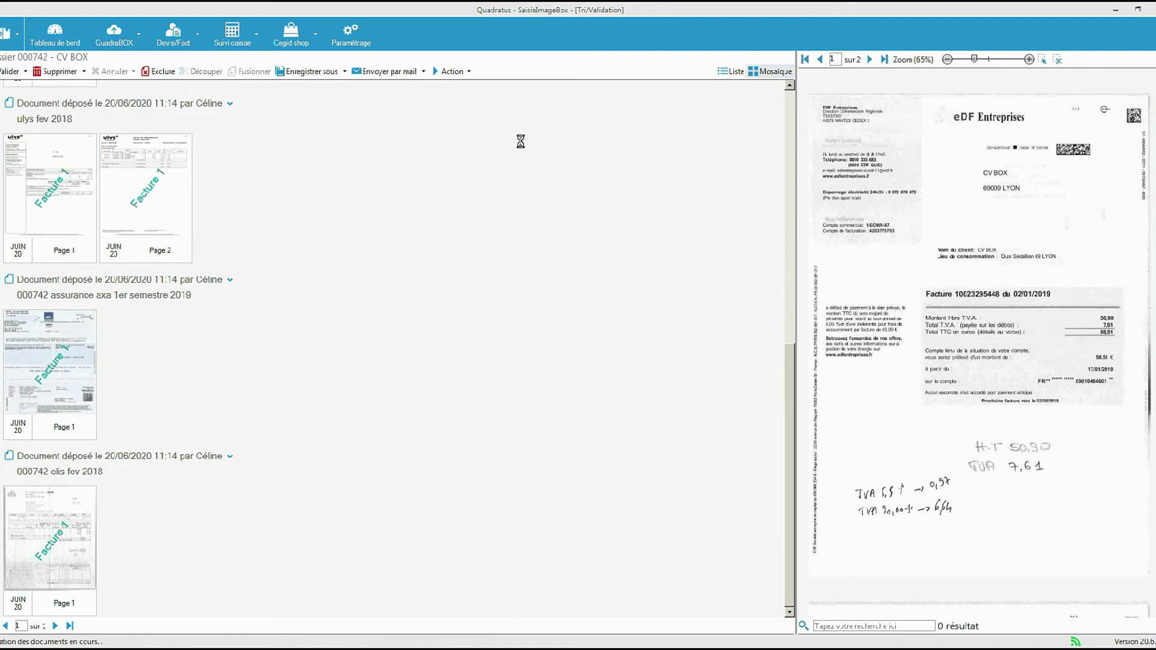
Open the CV BOX invoice entry screen and examine the alerts on the Autoroutes du Sud de la France entries.
{"action": "left_click", "coordinate": [778, 56]}
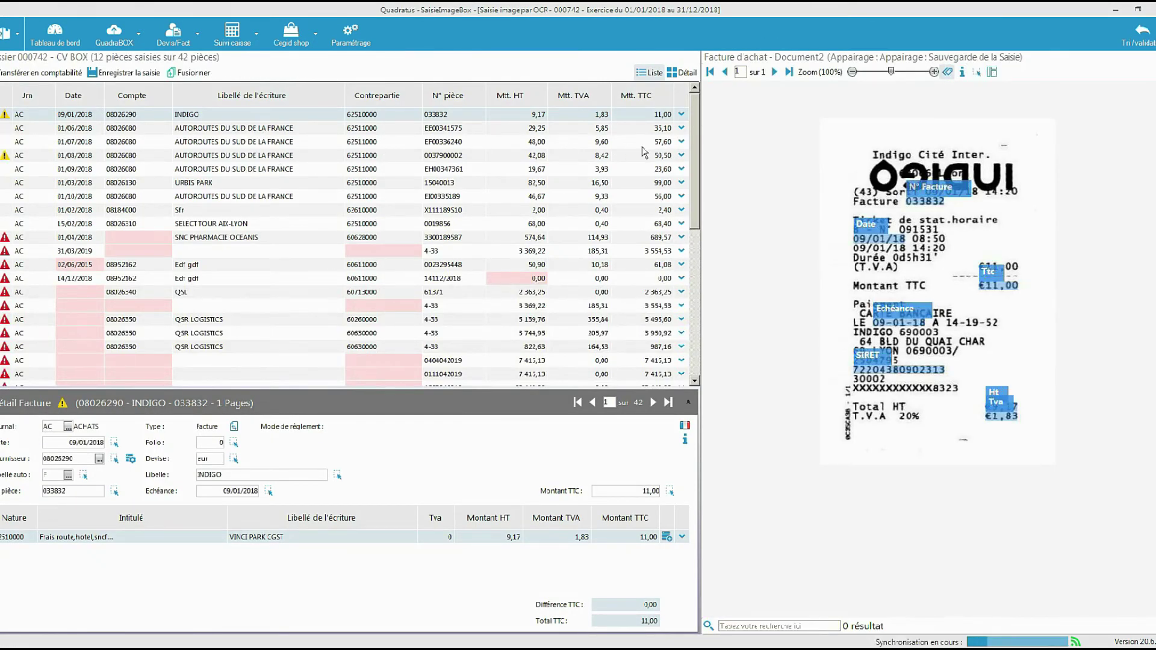
{"action": "left_click_drag", "start_coordinate": [696, 155], "coordinate": [695, 348]}
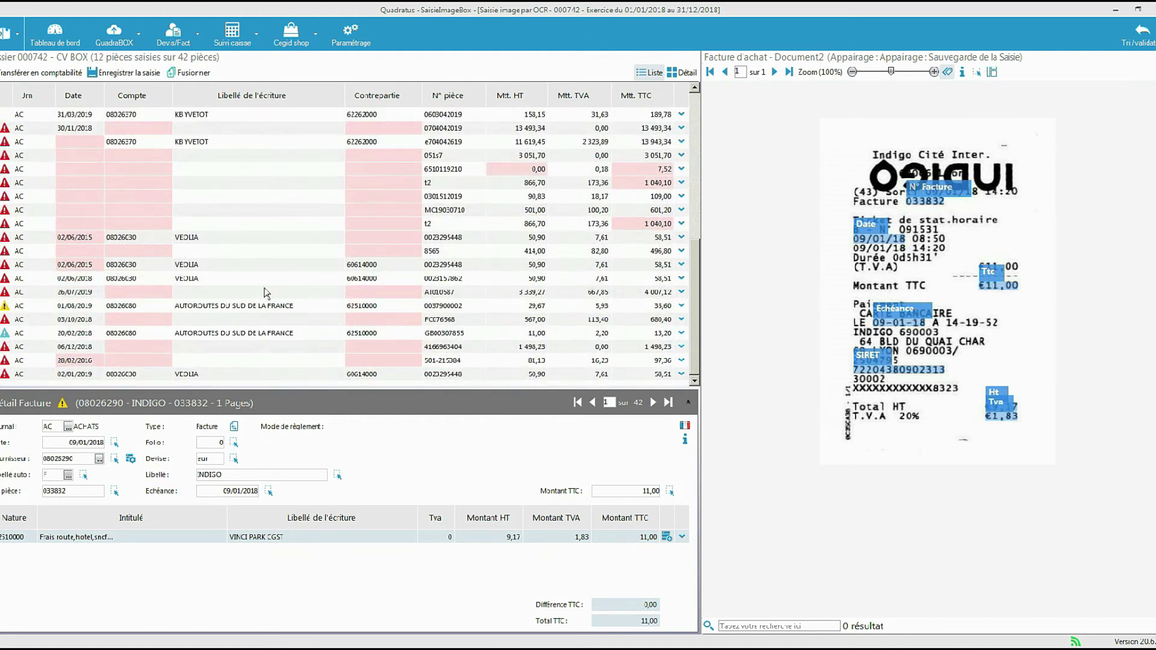
{"action": "mouse_move", "coordinate": [5, 337]}
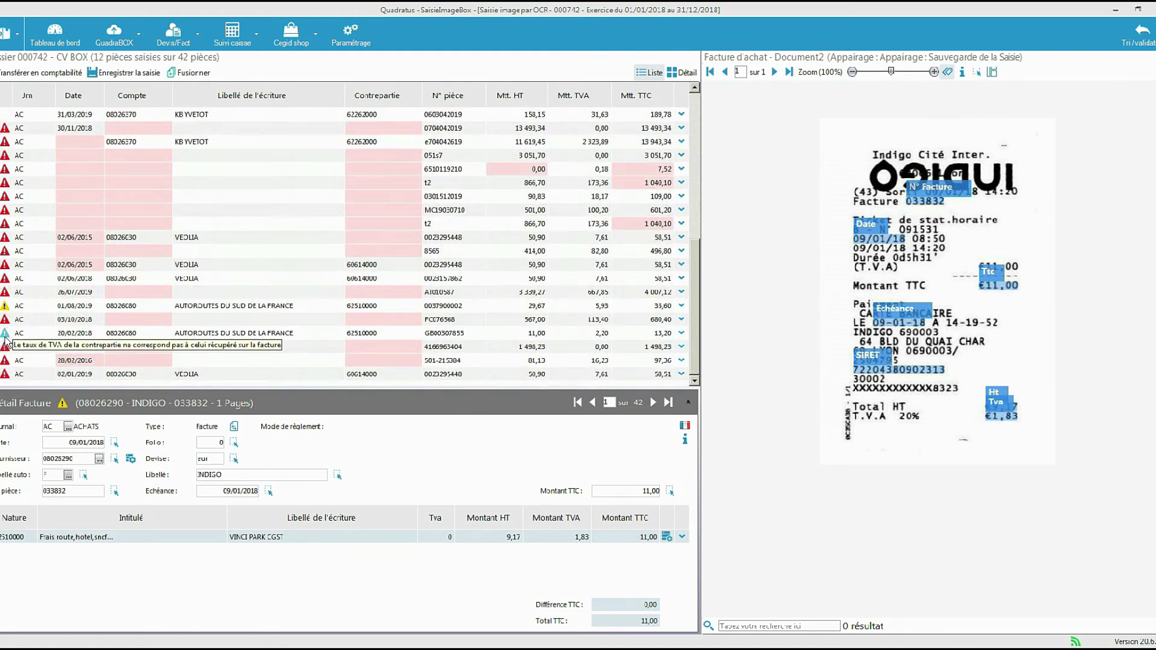
{"action": "left_click", "coordinate": [22, 306]}
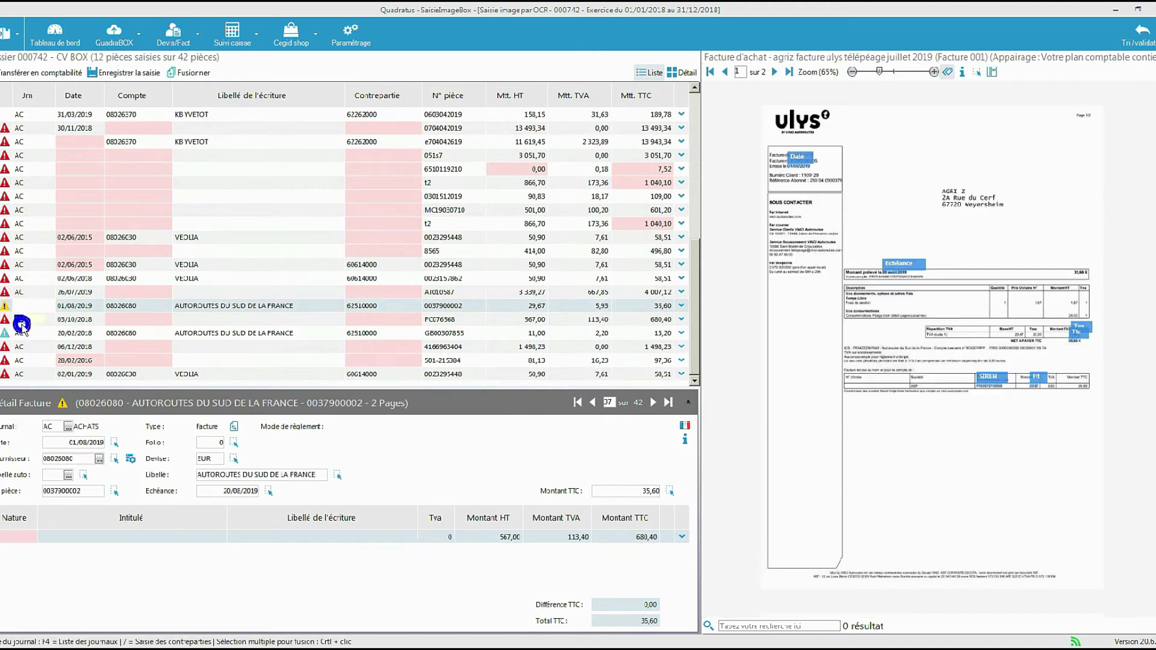
Create a new supplier account for the Planet Monetic invoice FC076568 from its recognised details, with VAT code 2 (20%).
{"action": "left_click", "coordinate": [22, 321]}
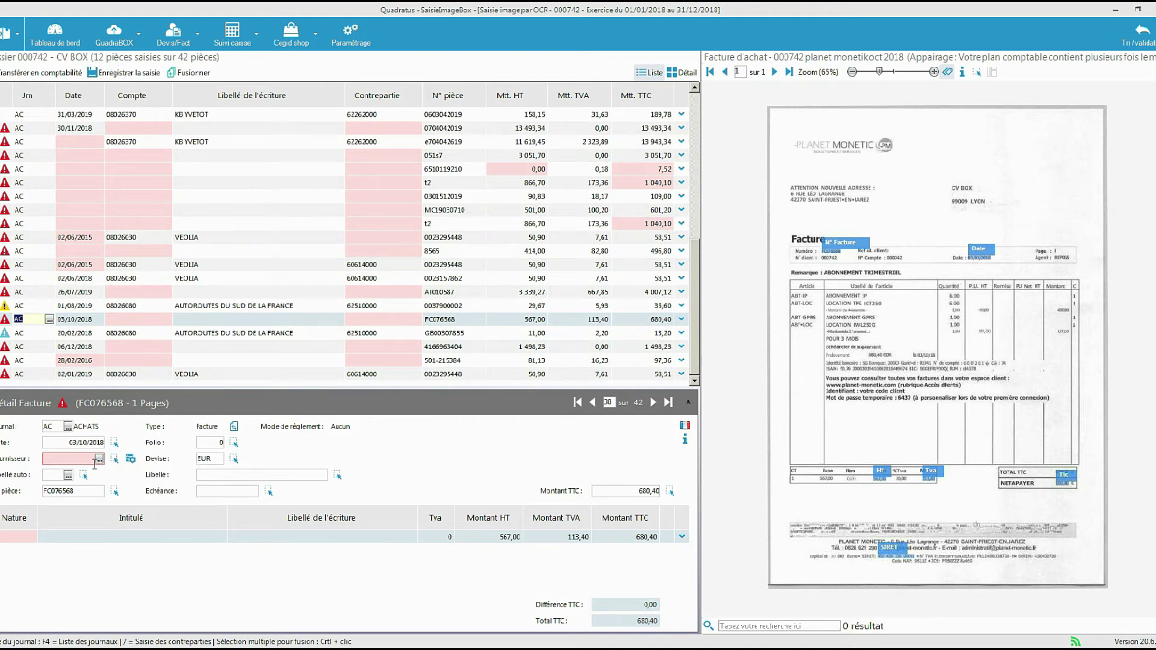
{"action": "left_click", "coordinate": [131, 460]}
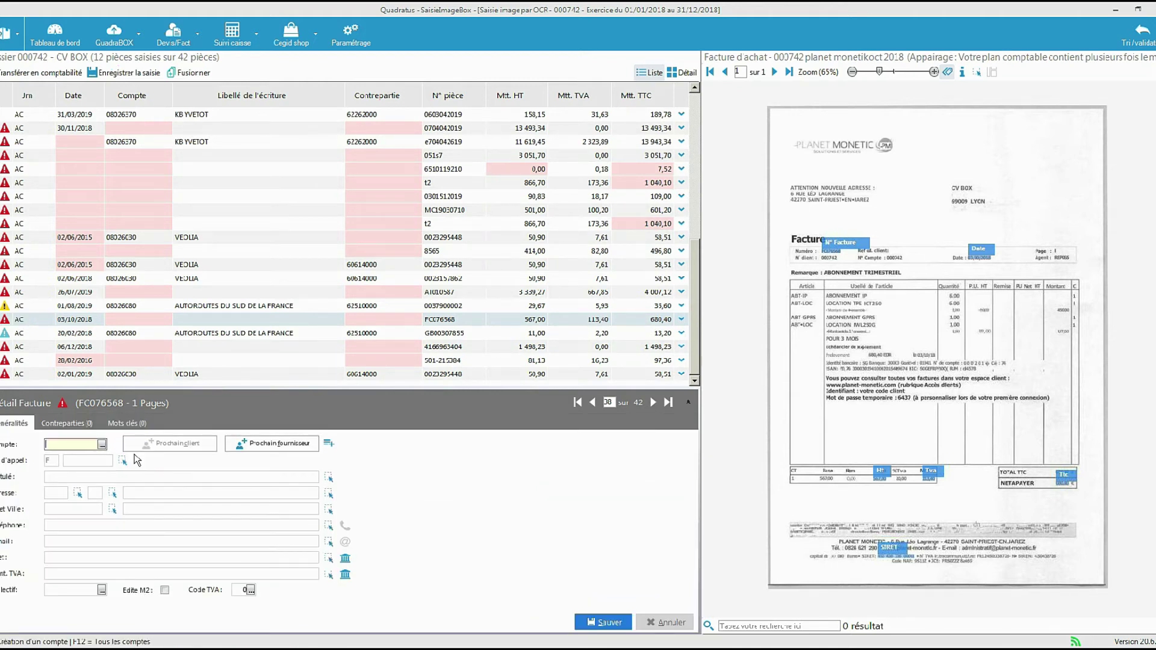
{"action": "left_click", "coordinate": [257, 444]}
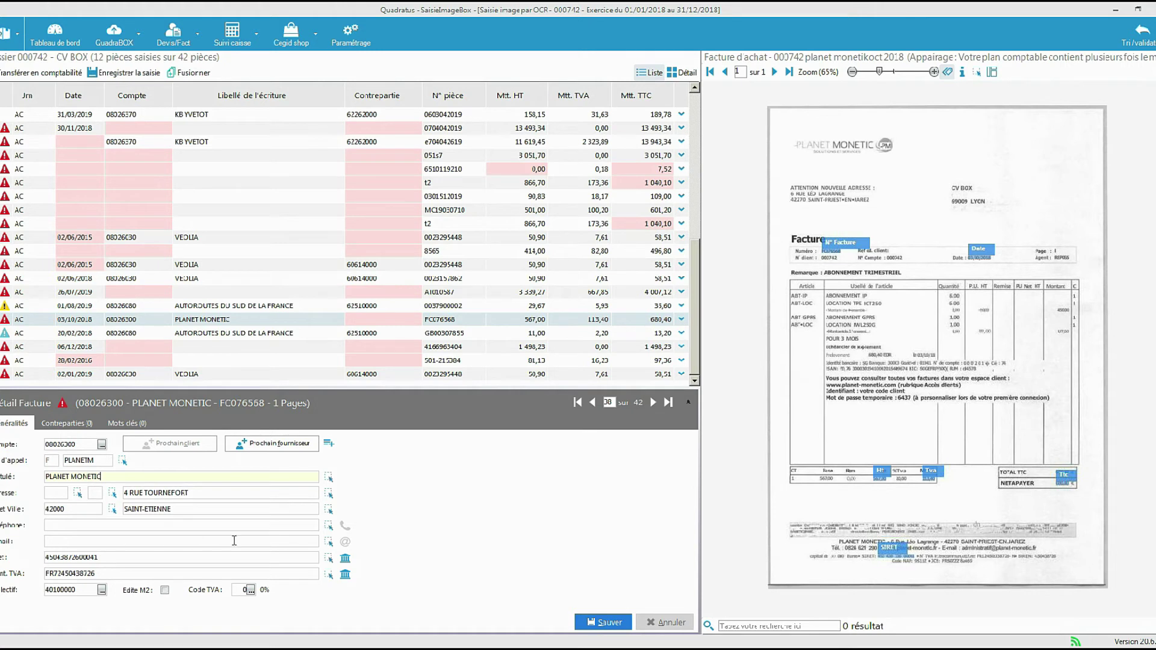
{"action": "left_click", "coordinate": [251, 591]}
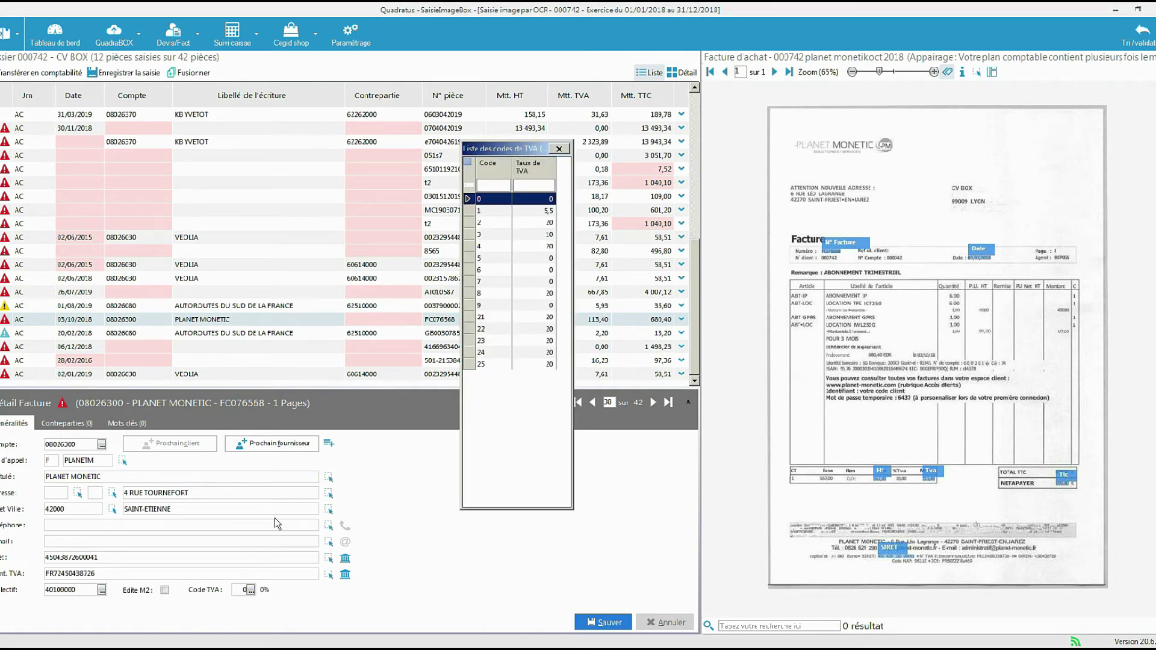
{"action": "double_click", "coordinate": [500, 222]}
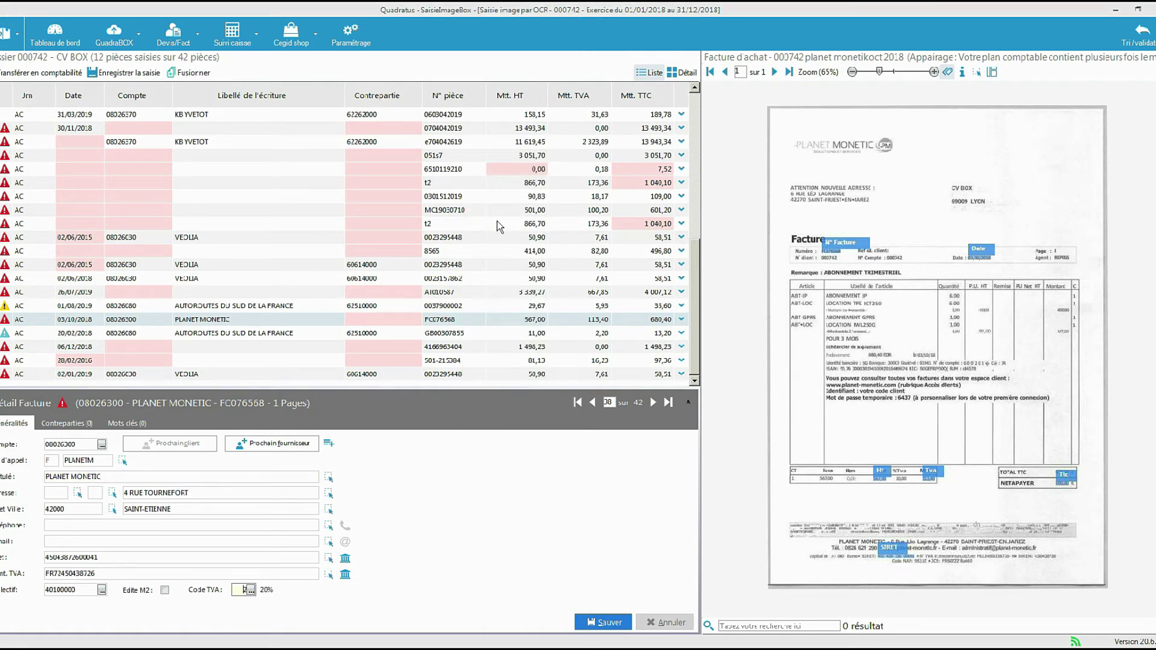
Assign counterpart account 61351500 to the Planet Monetic supplier and save the supplier account.
{"action": "left_click", "coordinate": [72, 423]}
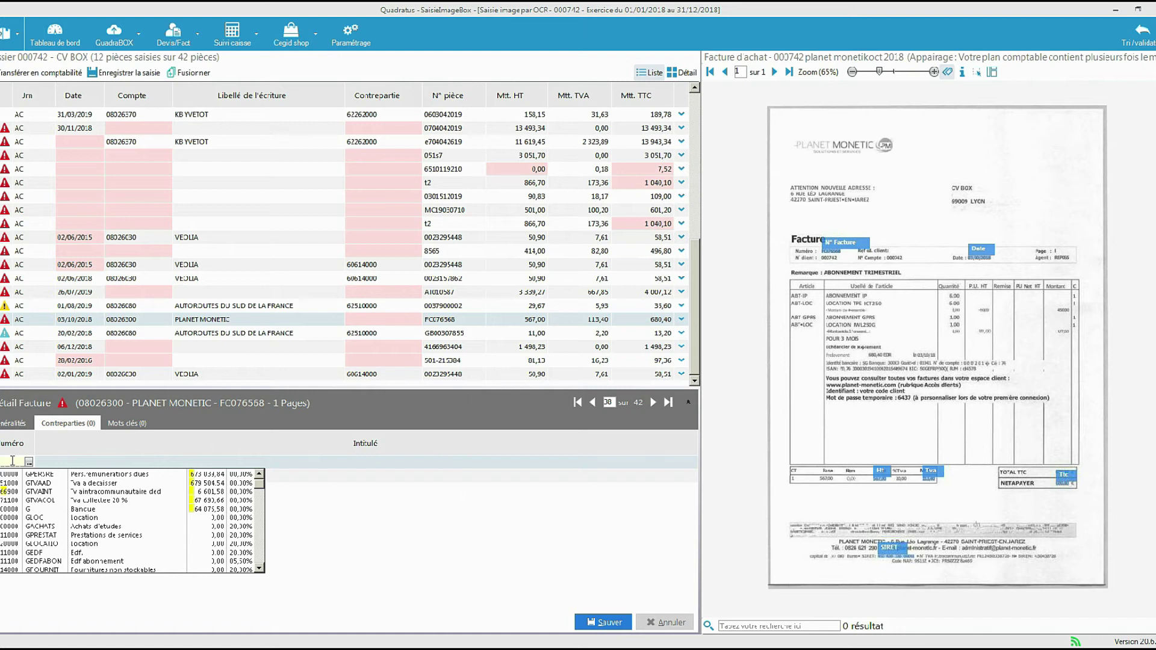
{"action": "type", "text": "61"}
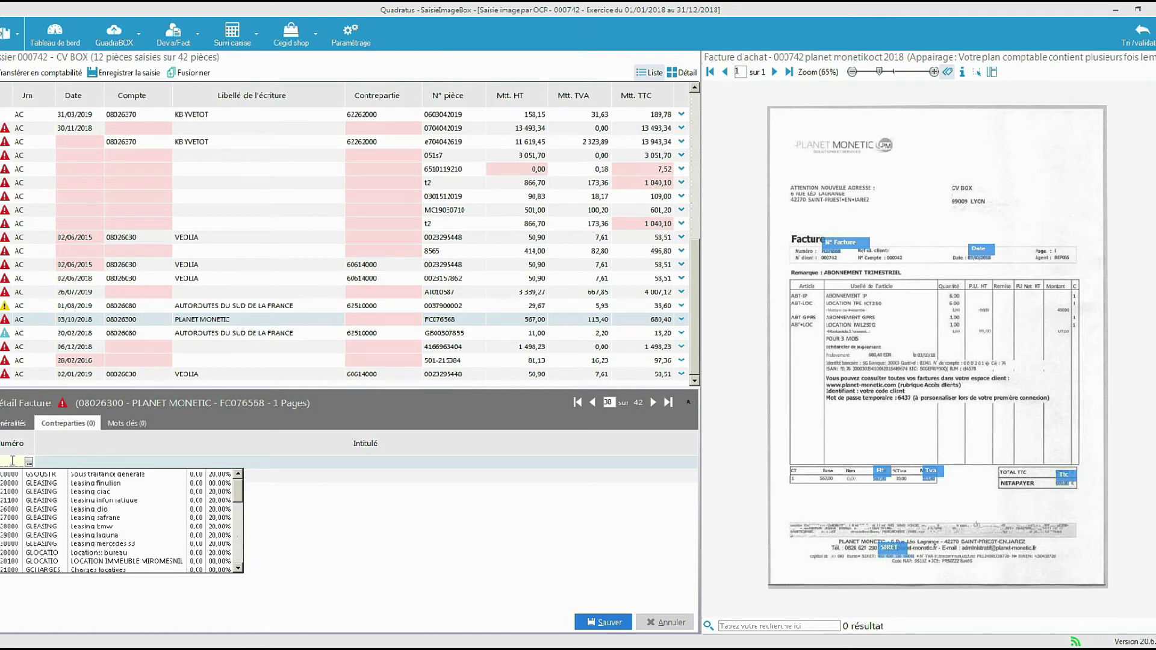
{"action": "type", "text": "351500"}
{"action": "key", "text": "Return"}
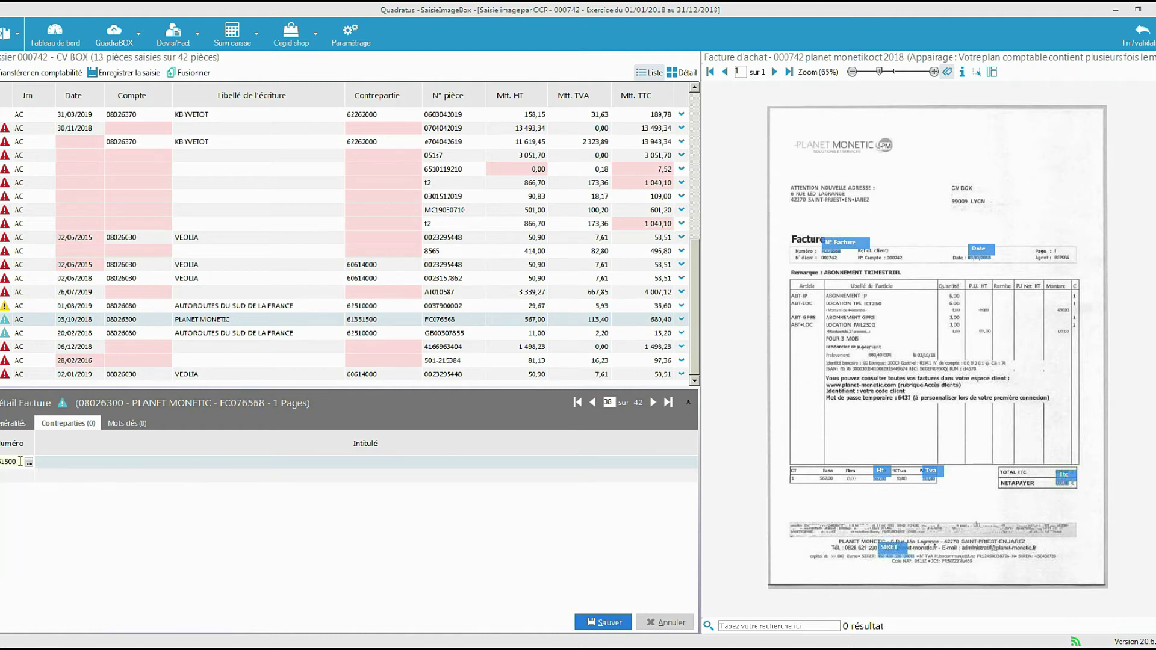
{"action": "left_click", "coordinate": [604, 624]}
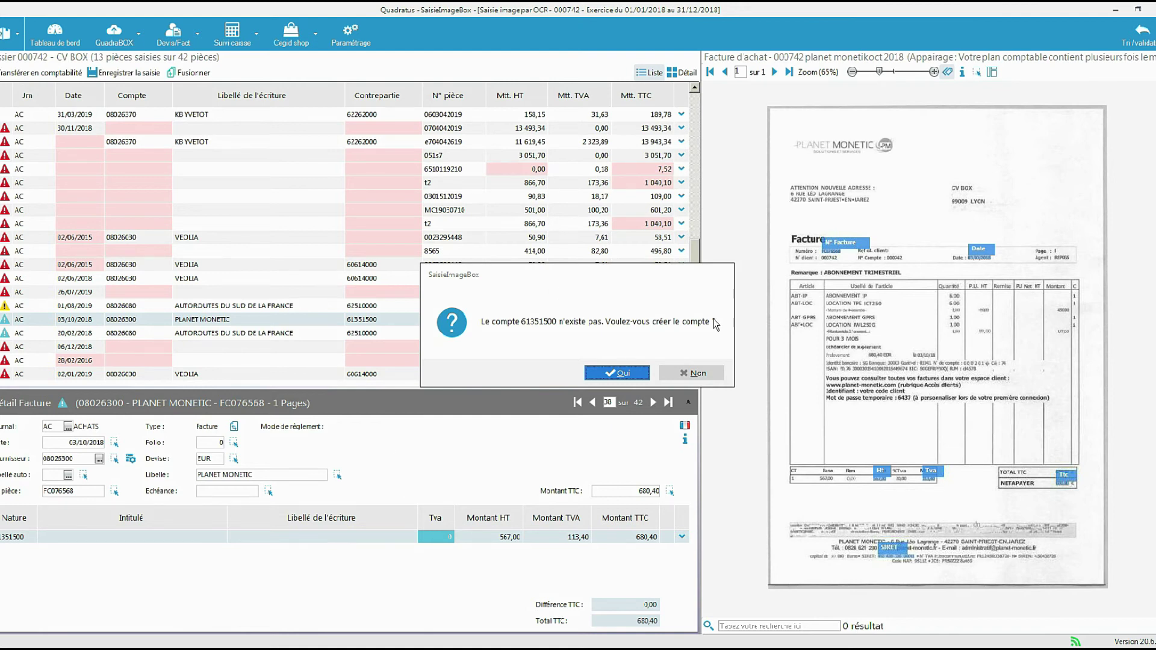
Create account 61351500 titled "Location matériel TPE" with VAT code 2 (20%), and open the entry line's analytic centre breakdown.
{"action": "left_click", "coordinate": [627, 374]}
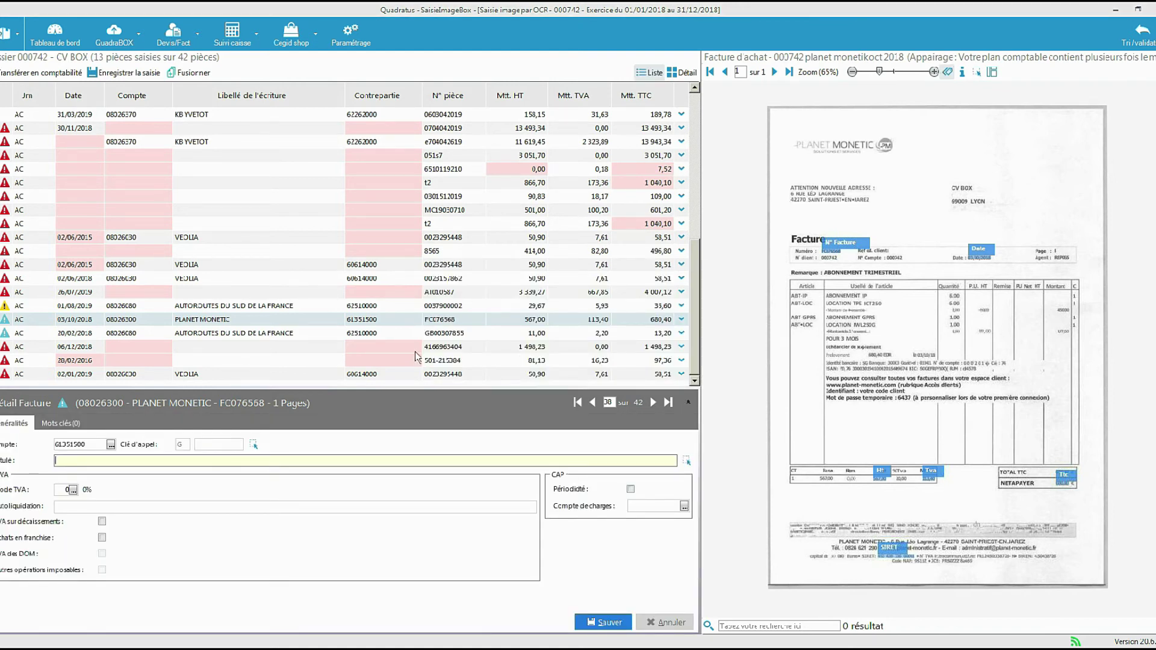
{"action": "type", "text": "Location matériel"}
{"action": "key", "text": "Caps_Lock"}
{"action": "type", "text": "TPE"}
{"action": "key", "text": "Tab"}
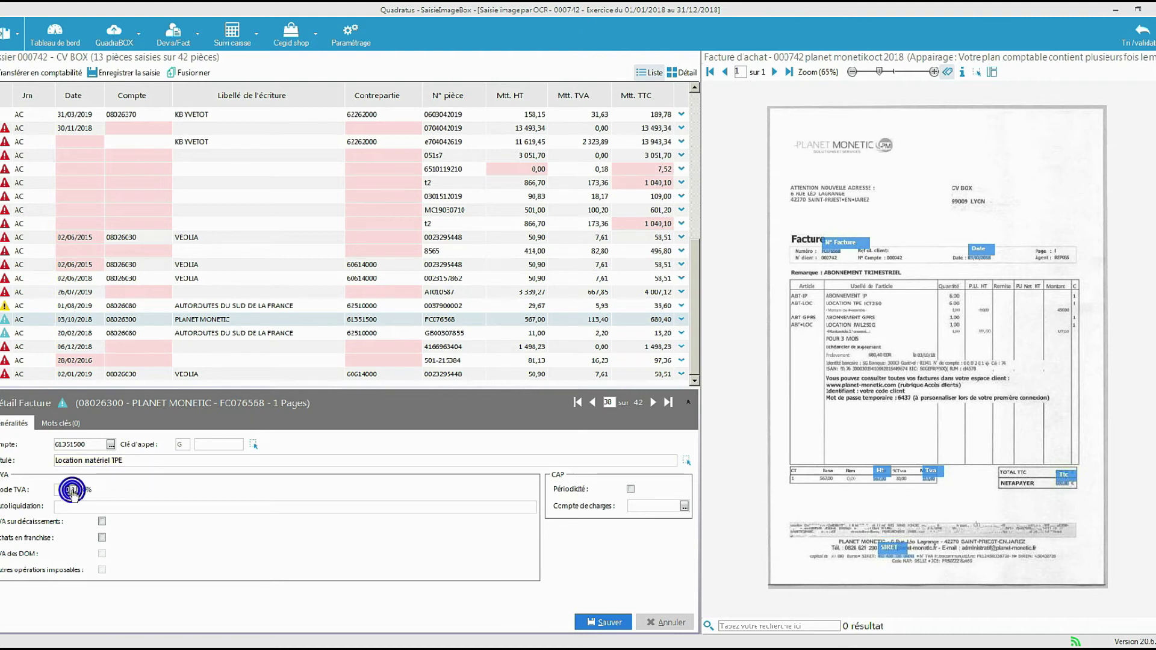
{"action": "left_click", "coordinate": [72, 491]}
{"action": "double_click", "coordinate": [482, 222]}
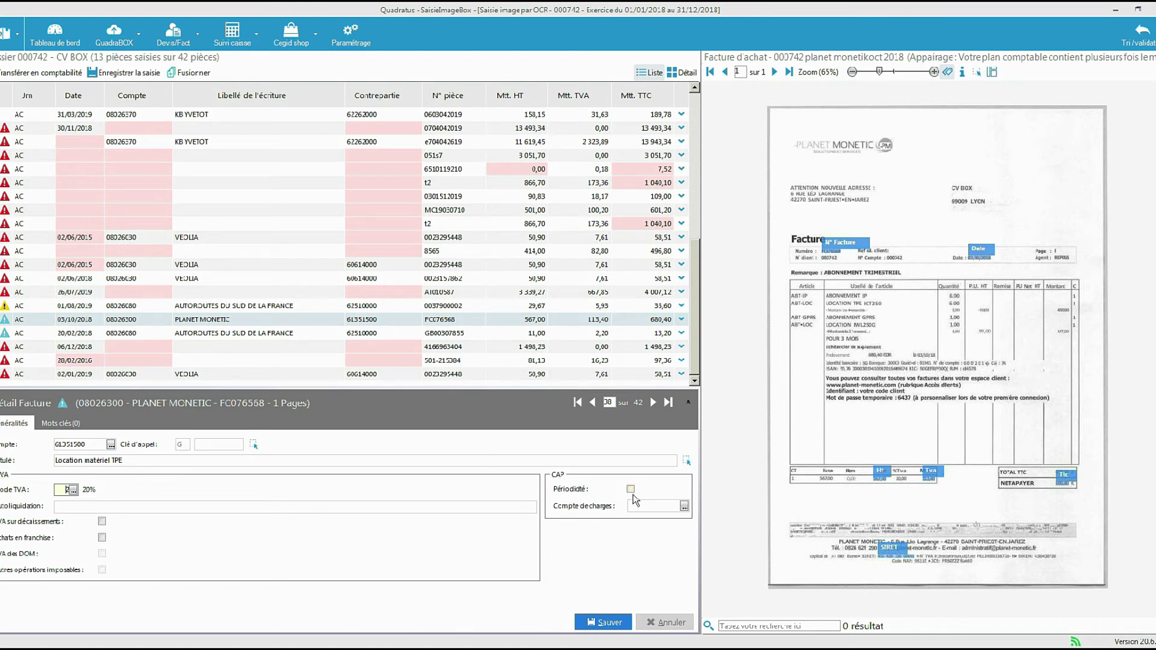
{"action": "left_click", "coordinate": [602, 624]}
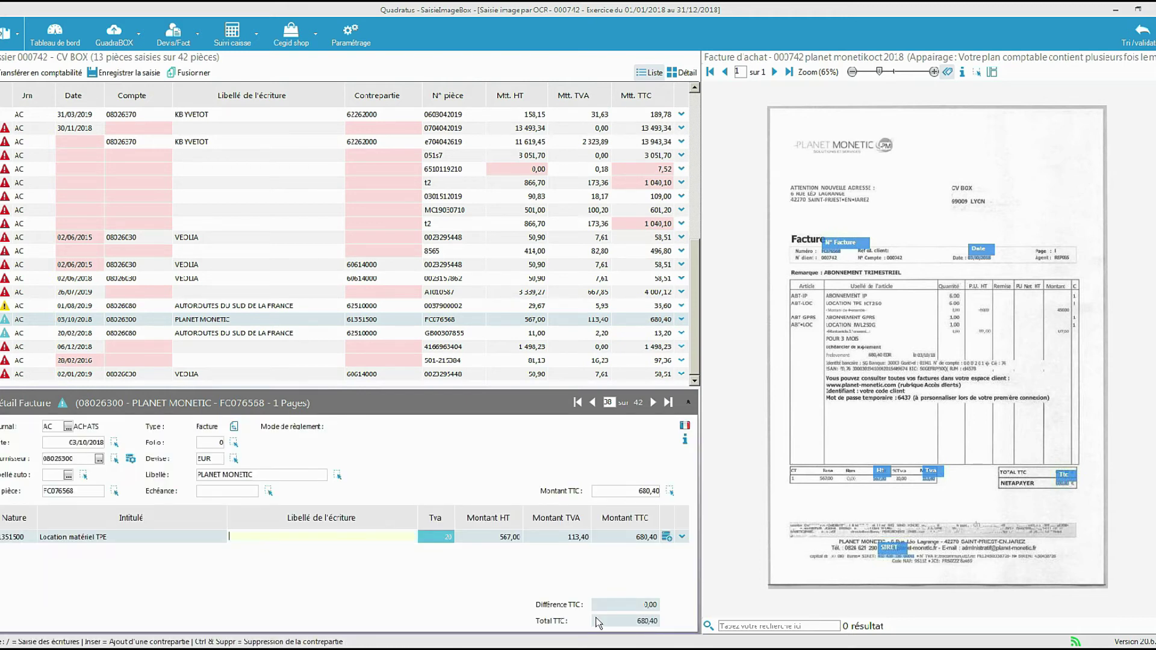
{"action": "key", "text": "Tab"}
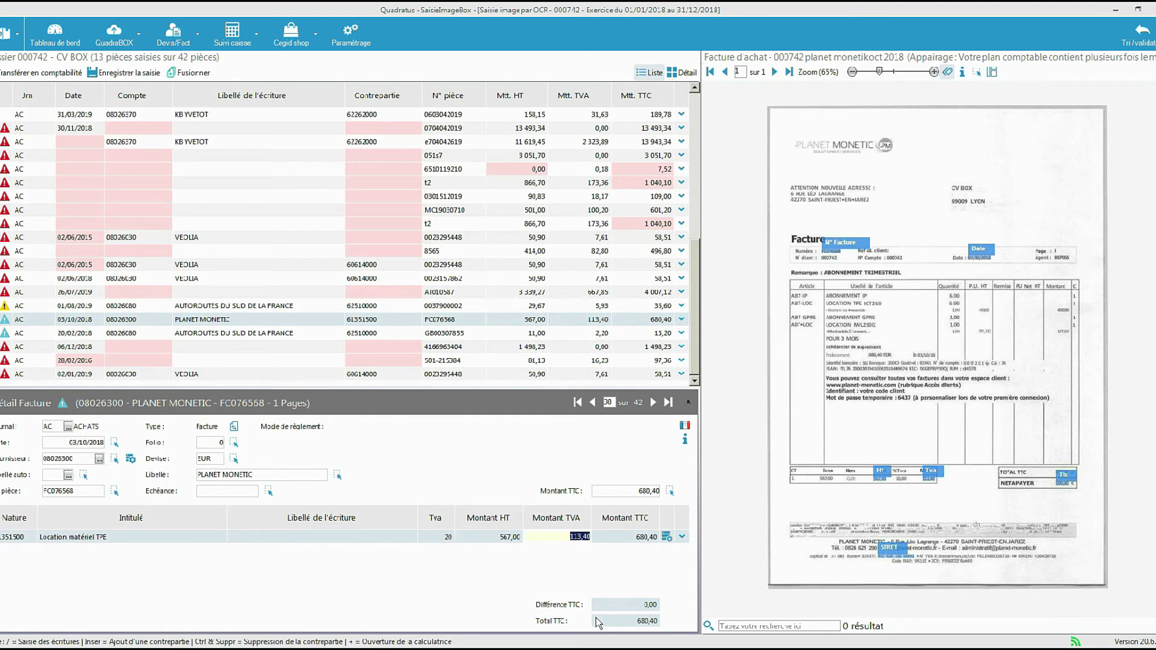
{"action": "key", "text": "Tab"}
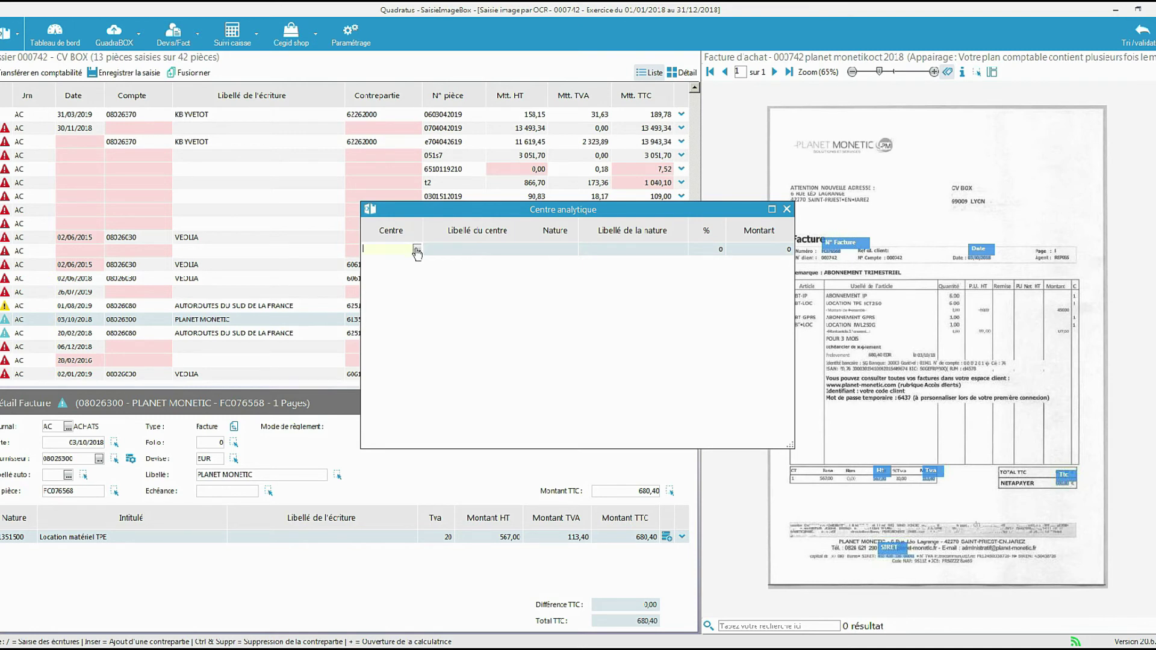
Create a new supplier account for the torn SNC PHARMACIE OCEANIS invoice dated 01/04/2018, with VAT code 1 (5.5%).
{"action": "left_click", "coordinate": [244, 209]}
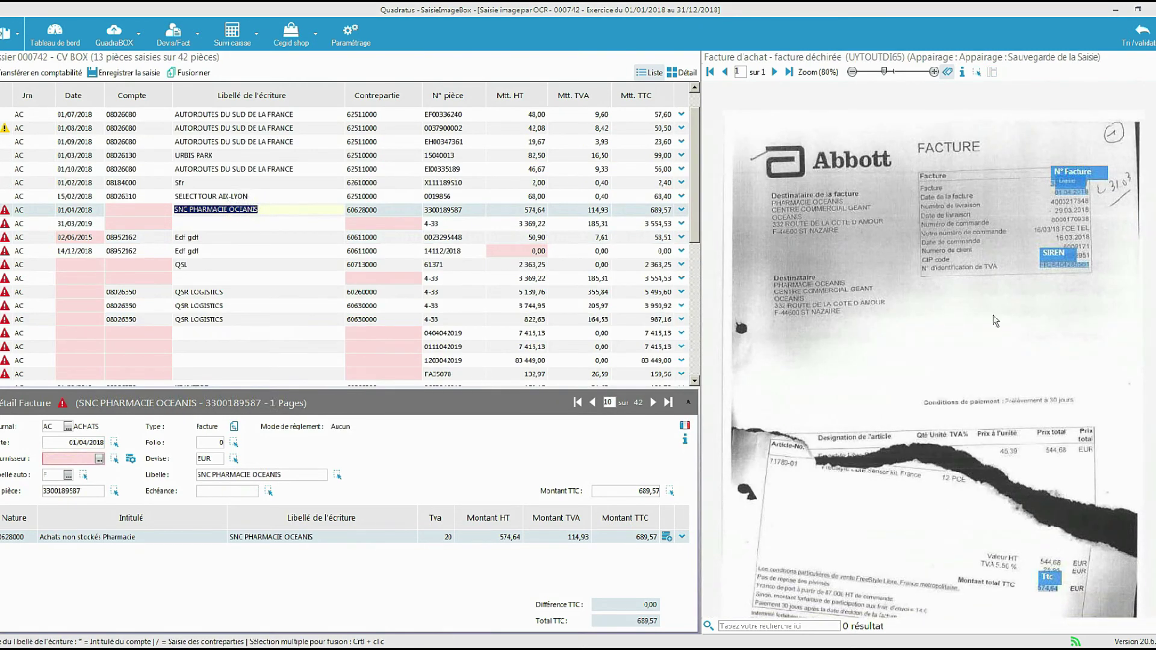
{"action": "scroll", "coordinate": [966, 390], "scroll_direction": "down", "scroll_amount": 2}
{"action": "scroll", "coordinate": [966, 390], "scroll_direction": "up", "scroll_amount": 3}
{"action": "scroll", "coordinate": [1078, 482], "scroll_direction": "down", "scroll_amount": 3}
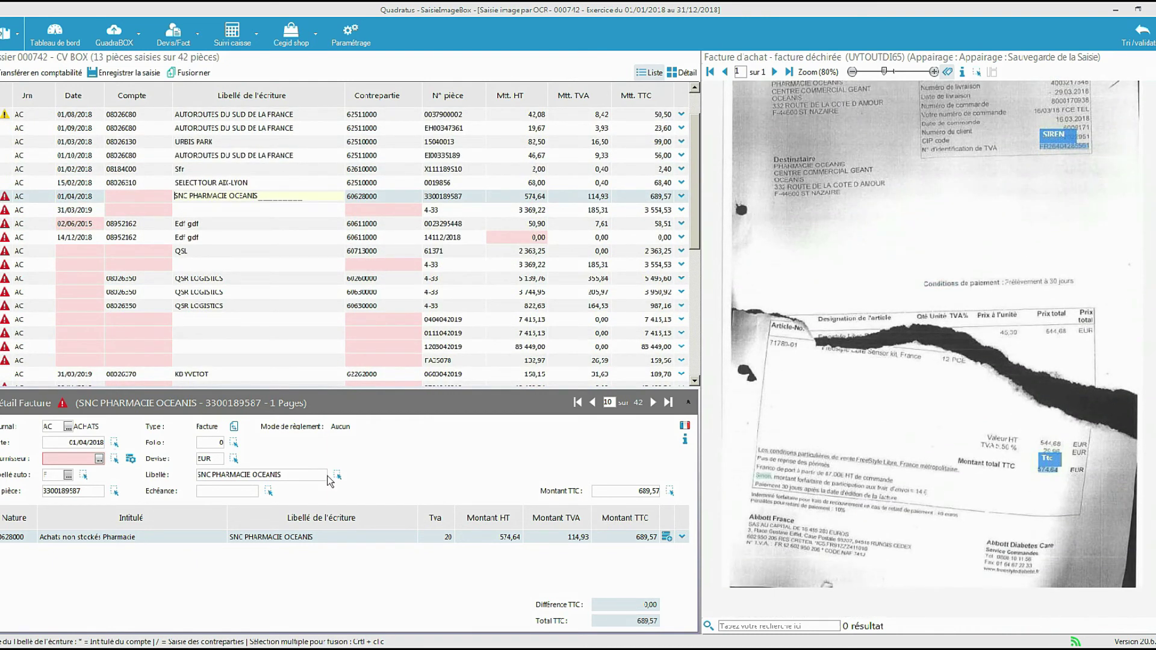
{"action": "left_click", "coordinate": [130, 459]}
{"action": "left_click", "coordinate": [267, 446]}
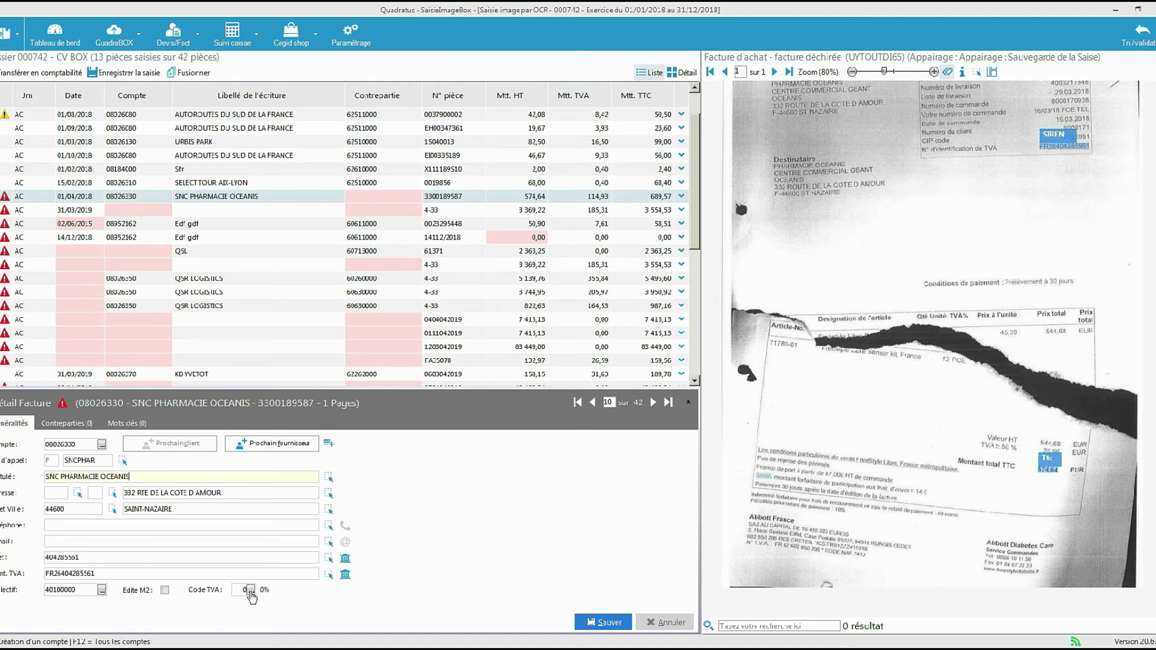
{"action": "left_click", "coordinate": [250, 591]}
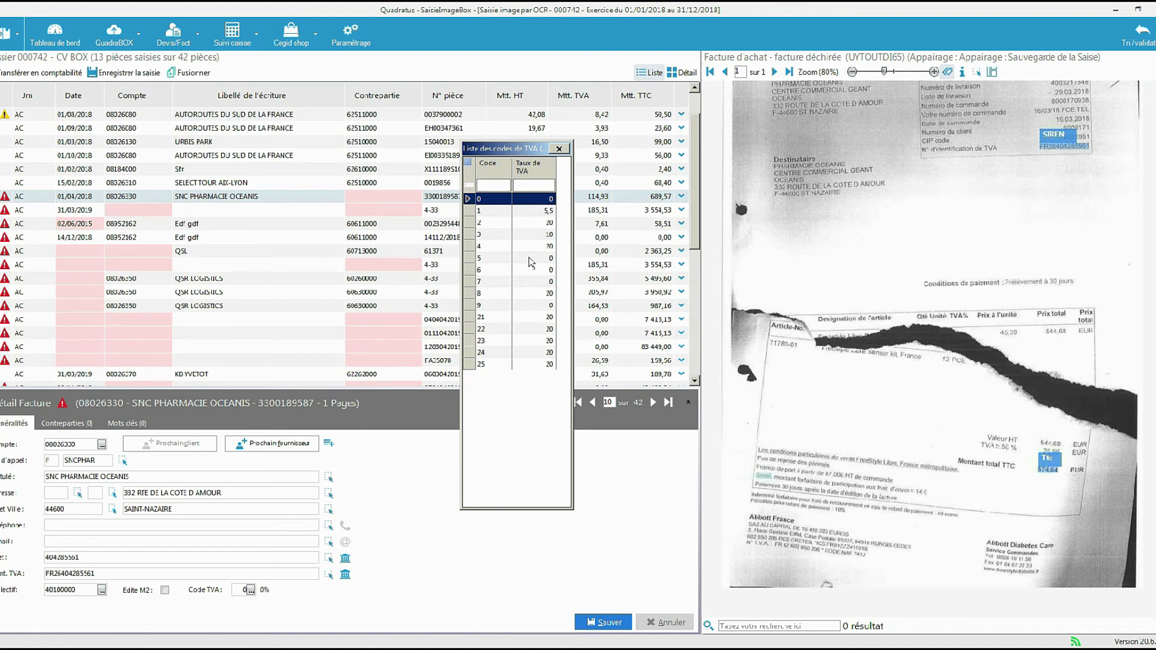
{"action": "left_click", "coordinate": [538, 213]}
{"action": "double_click", "coordinate": [538, 214]}
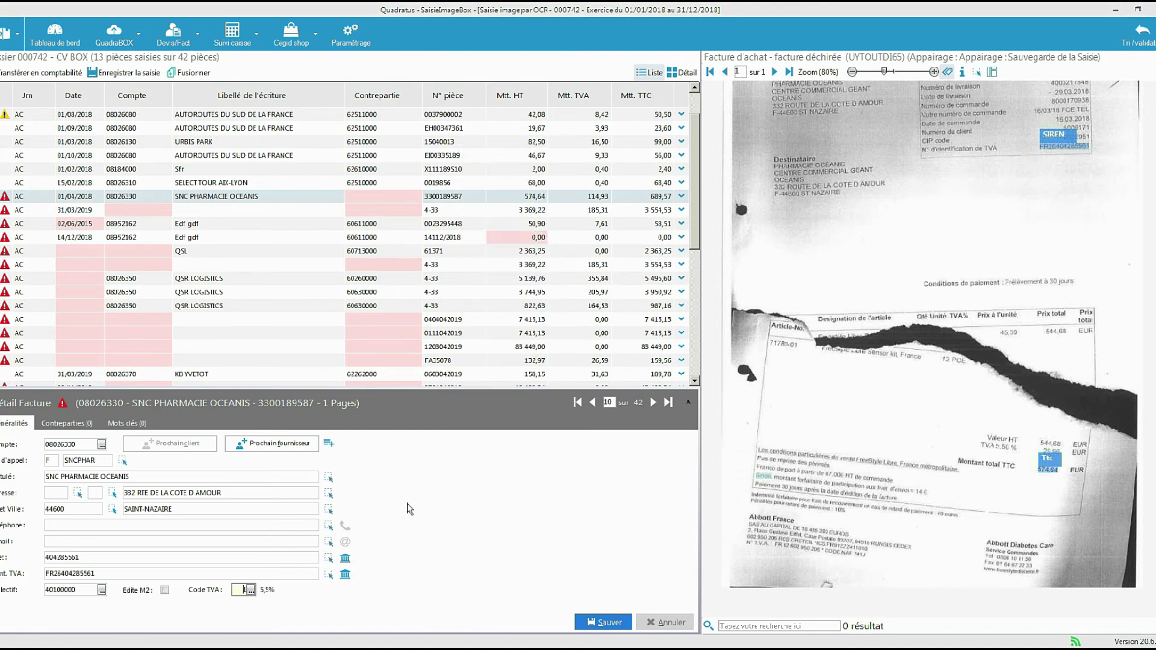
Add "Achats non stockés Pharmacie" as the counterpart of the SNC PHARMACIE OCEANIS supplier and save the account.
{"action": "left_click", "coordinate": [77, 426]}
{"action": "left_click", "coordinate": [14, 463]}
{"action": "left_click", "coordinate": [12, 463]}
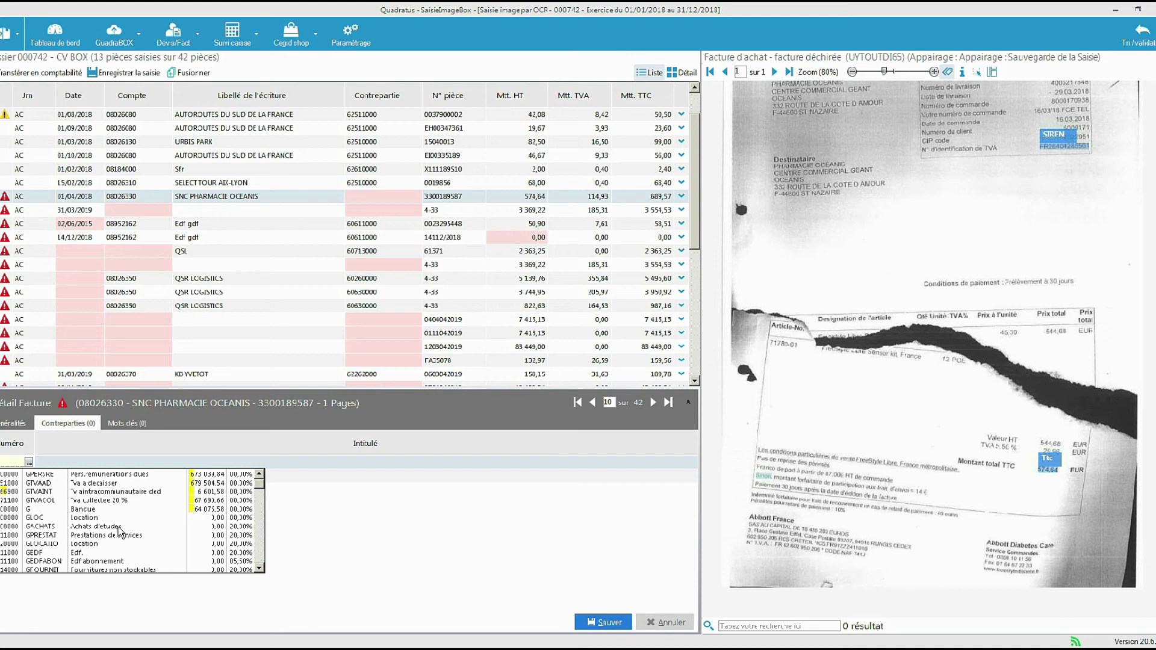
{"action": "scroll", "coordinate": [59, 537], "scroll_direction": "down", "scroll_amount": 3}
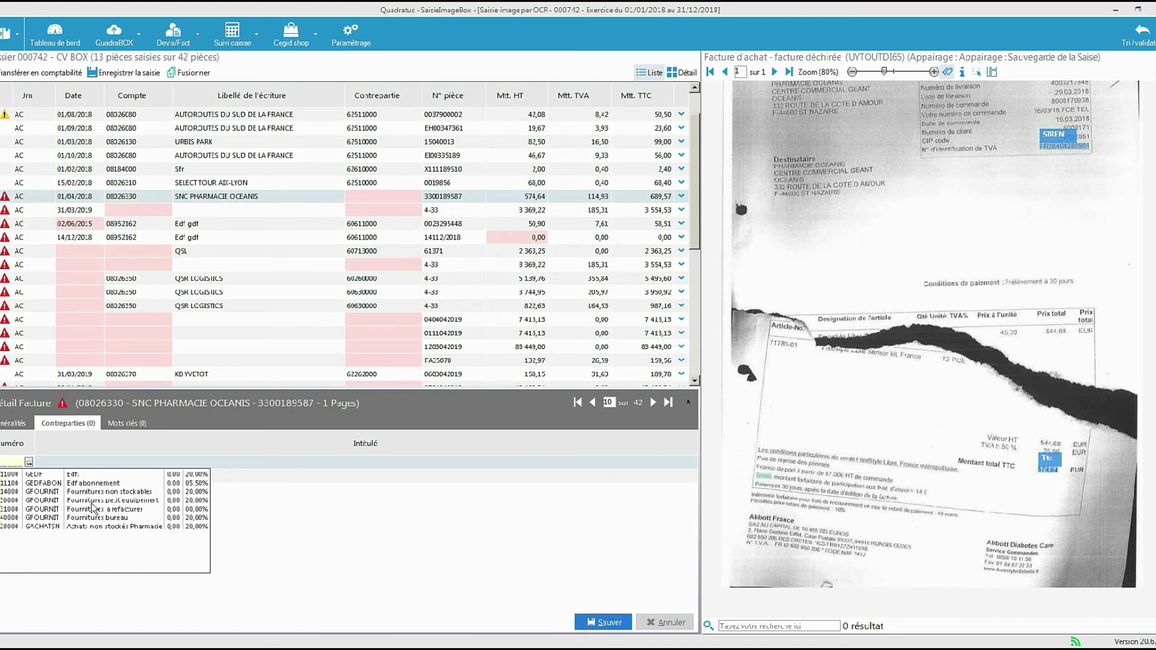
{"action": "left_click", "coordinate": [106, 526]}
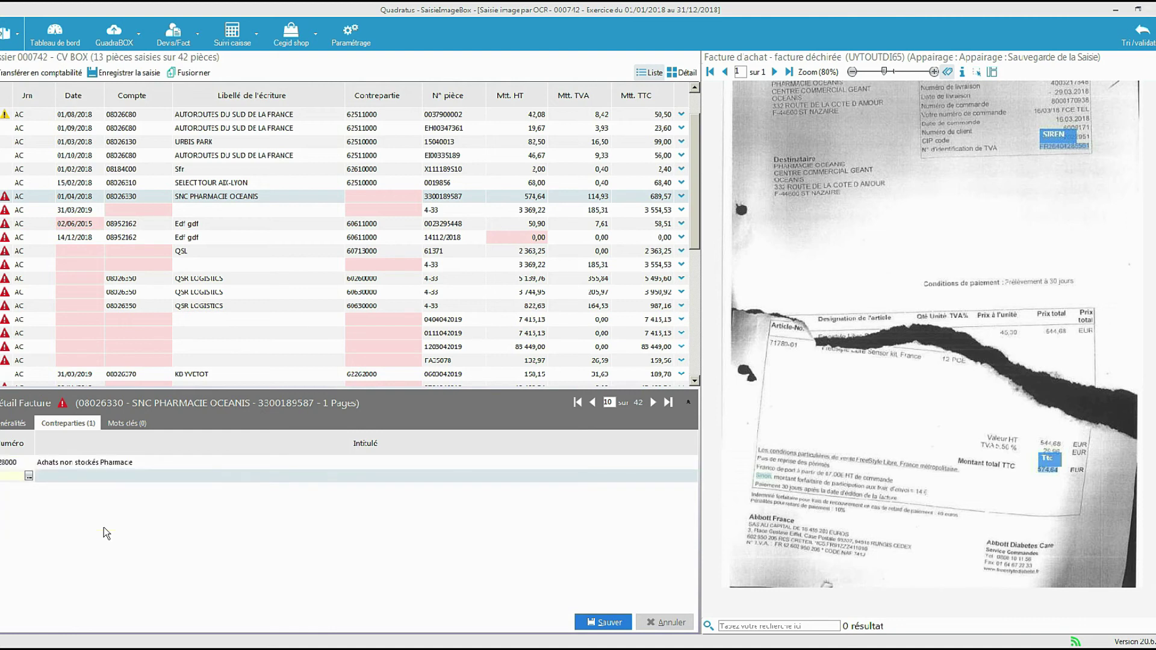
{"action": "left_click", "coordinate": [603, 622]}
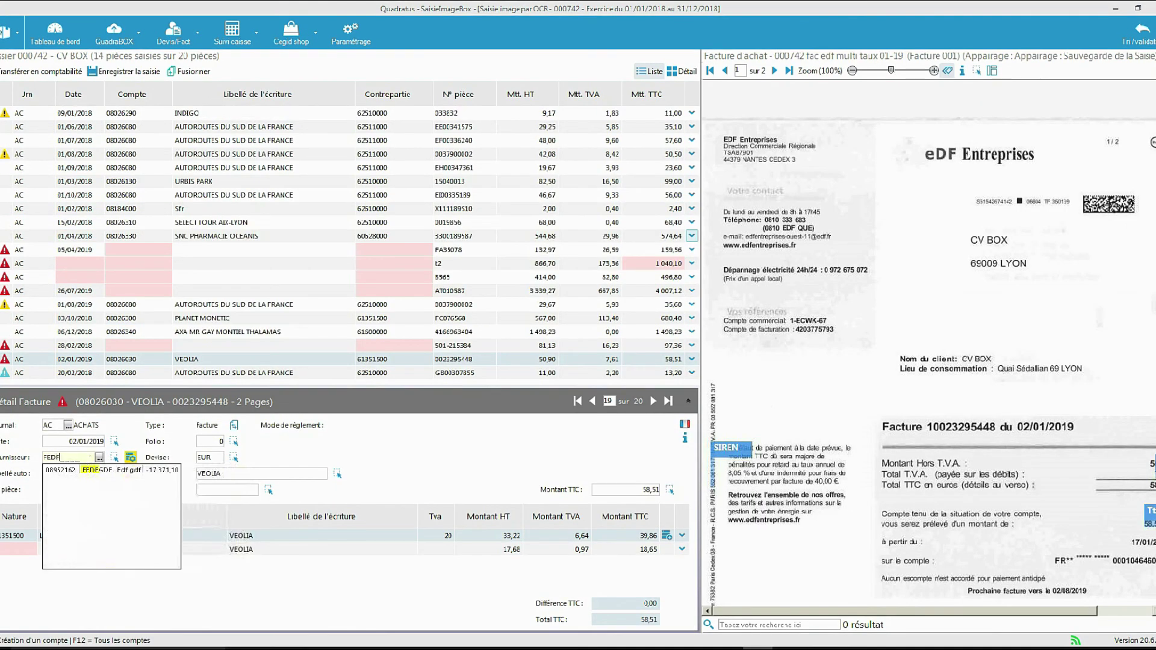
Replace VEOLIA with supplier Edf gdf on the 02/01/2019 entry and check the VAT details on the invoice's second page.
{"action": "left_click", "coordinate": [102, 471]}
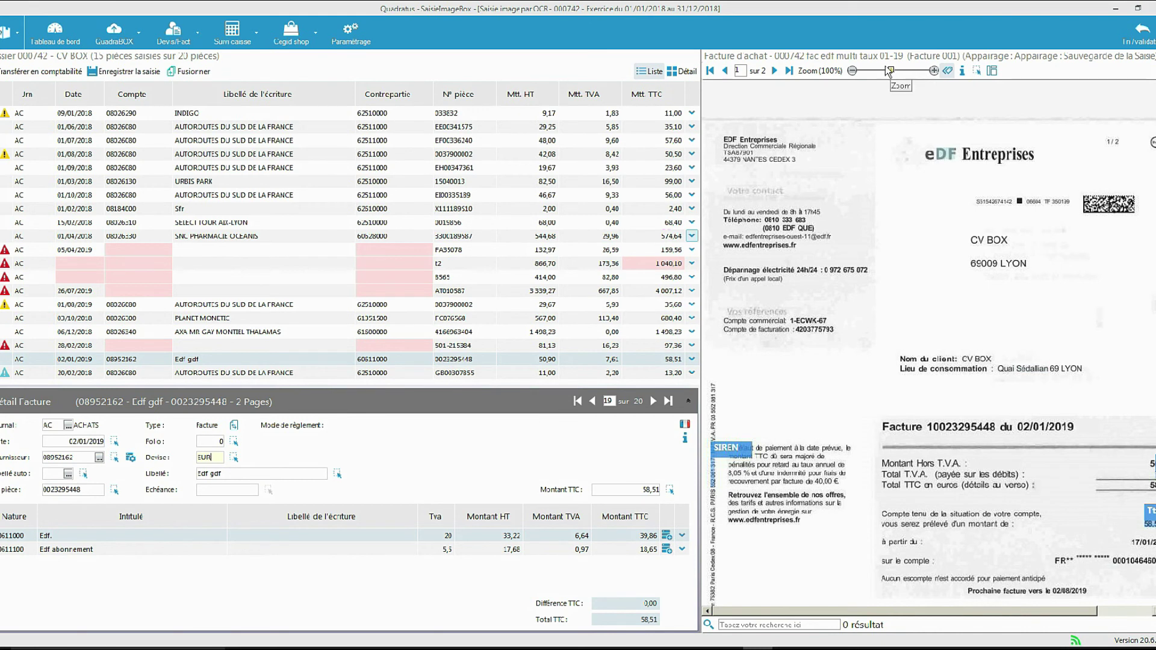
{"action": "left_click_drag", "start_coordinate": [892, 72], "coordinate": [889, 75]}
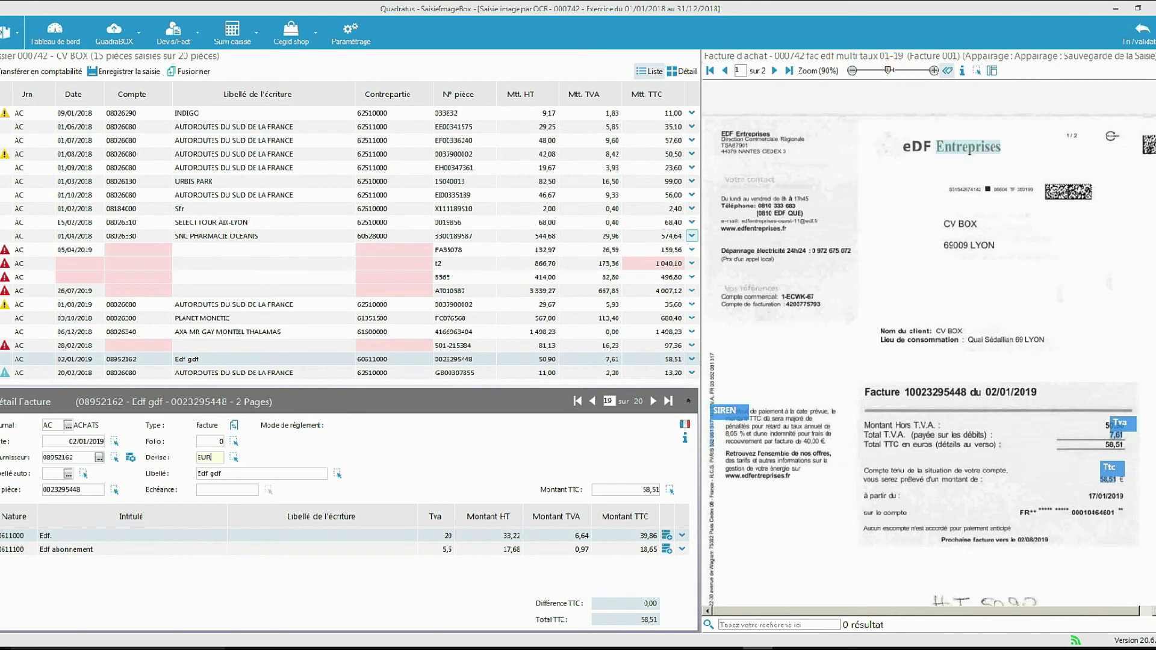
{"action": "scroll", "coordinate": [1138, 432], "scroll_direction": "down", "scroll_amount": 10}
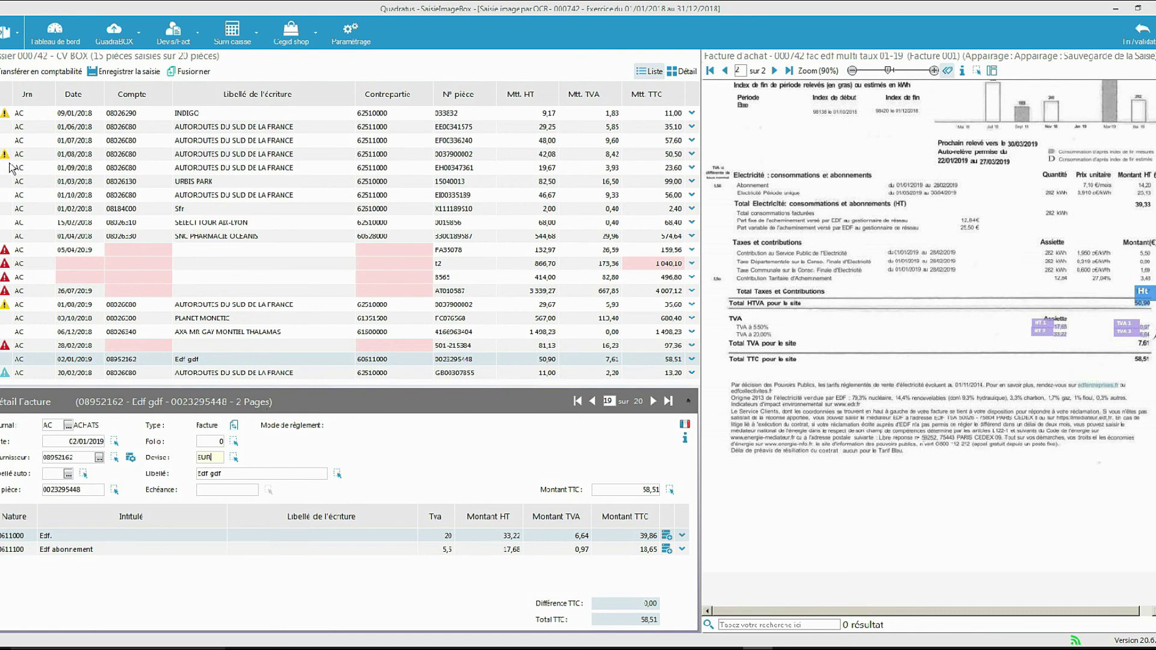
Assign "Entretien mobilier" as the counterpart of the supplier on invoice FA35078 and save the supplier account.
{"action": "key", "text": "Return"}
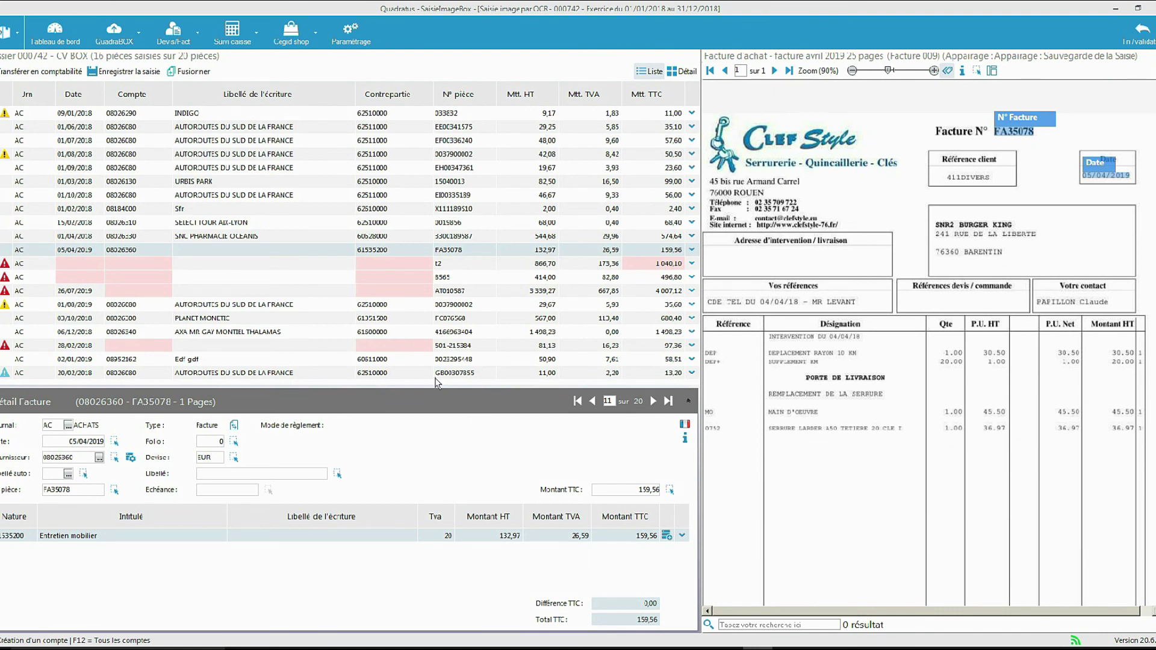
{"action": "mouse_move", "coordinate": [6, 271]}
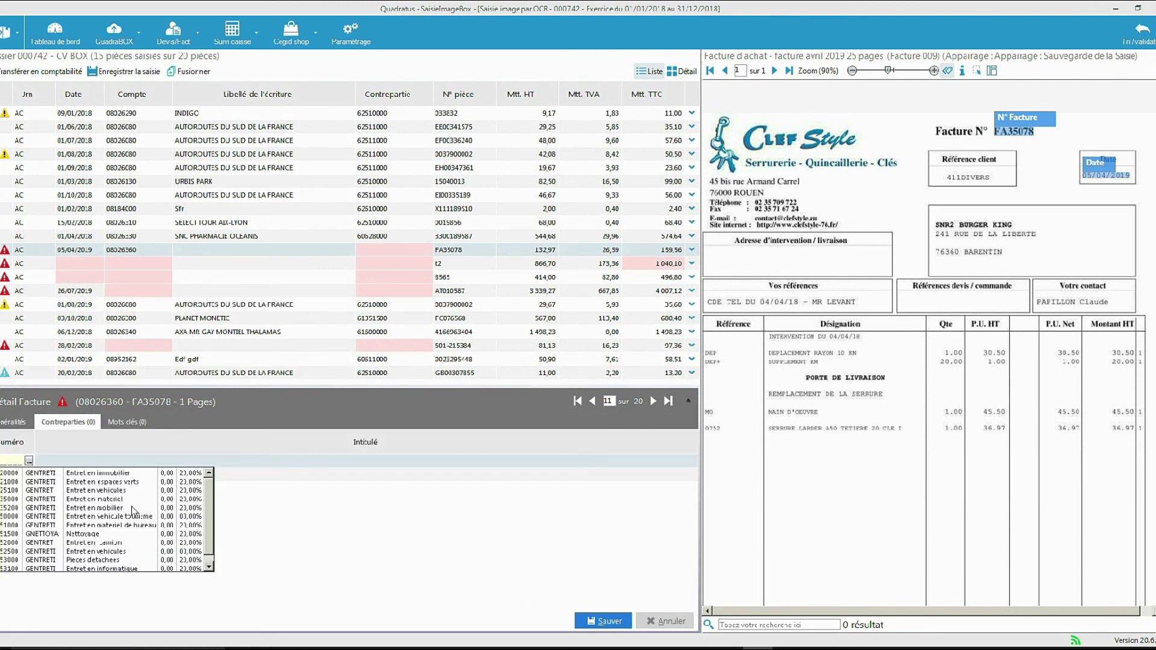
{"action": "left_click", "coordinate": [134, 510]}
{"action": "left_click", "coordinate": [134, 510]}
{"action": "left_click", "coordinate": [607, 621]}
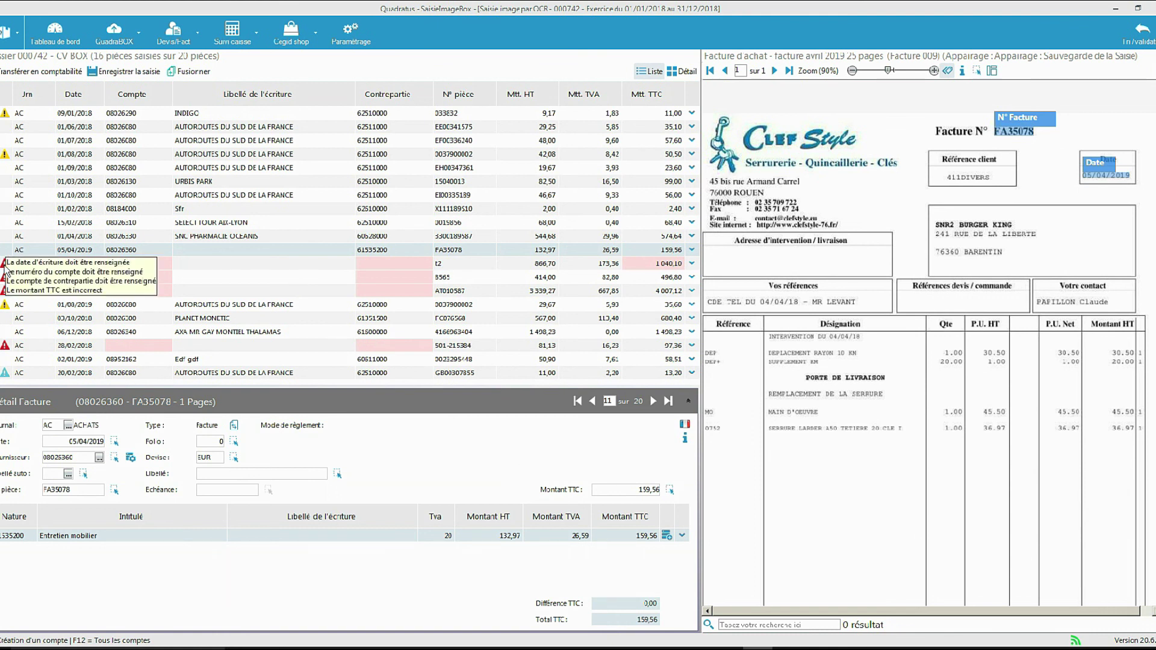
Check the alerts on the remaining flagged entries and save the entry session.
{"action": "mouse_move", "coordinate": [7, 312]}
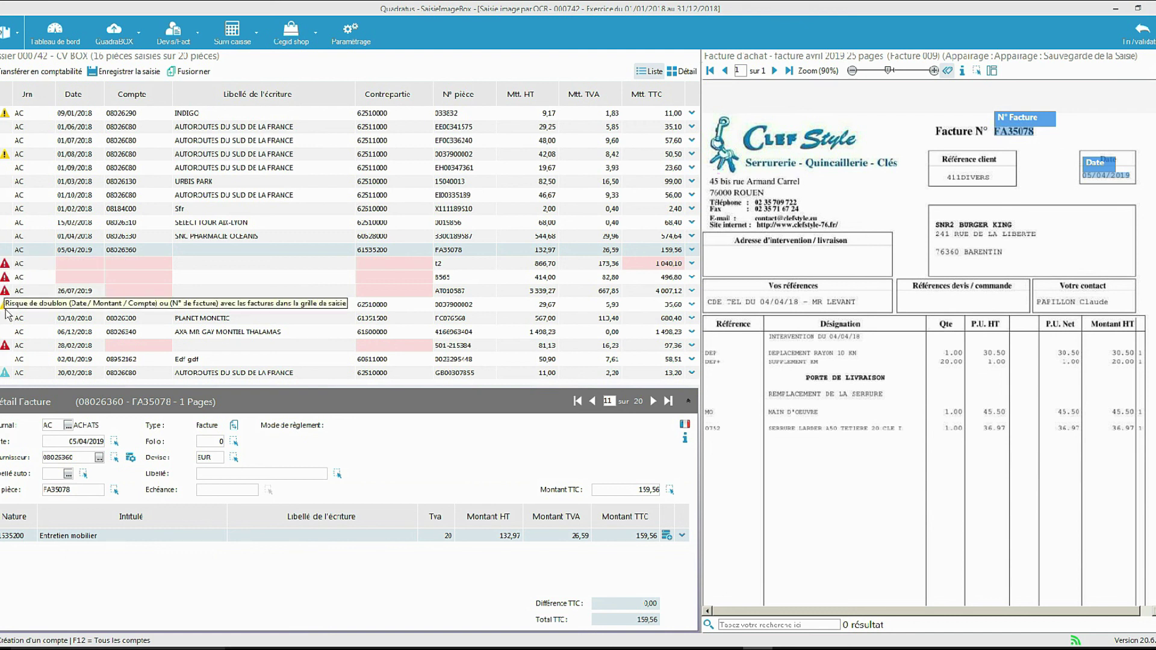
{"action": "mouse_move", "coordinate": [7, 375]}
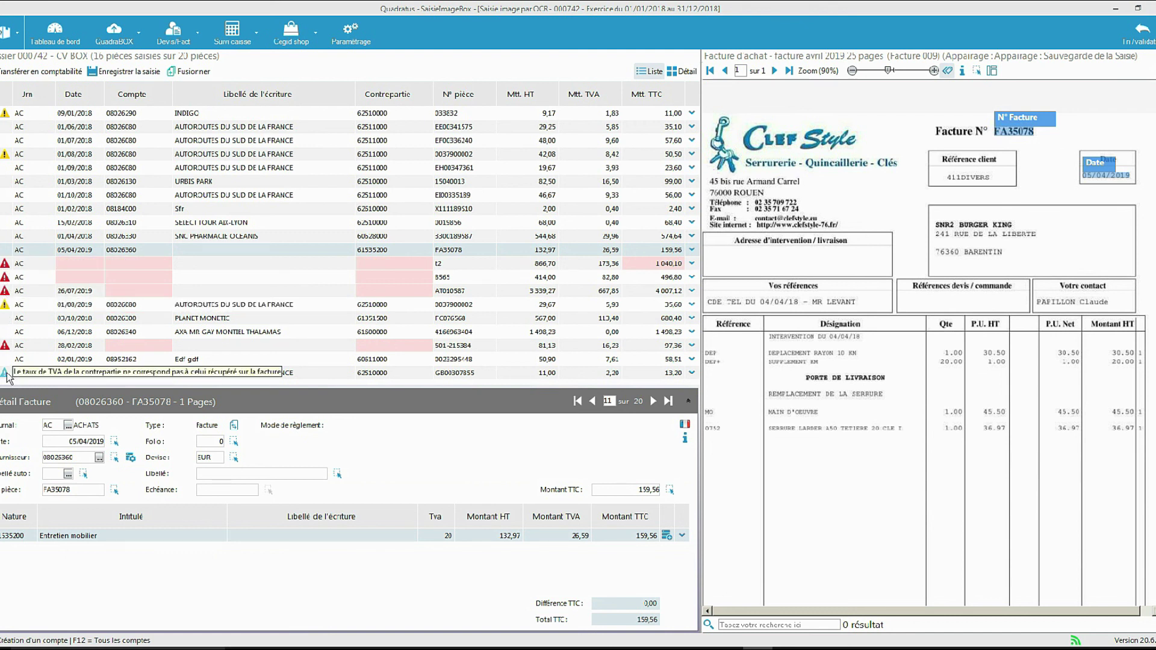
{"action": "left_click", "coordinate": [143, 73]}
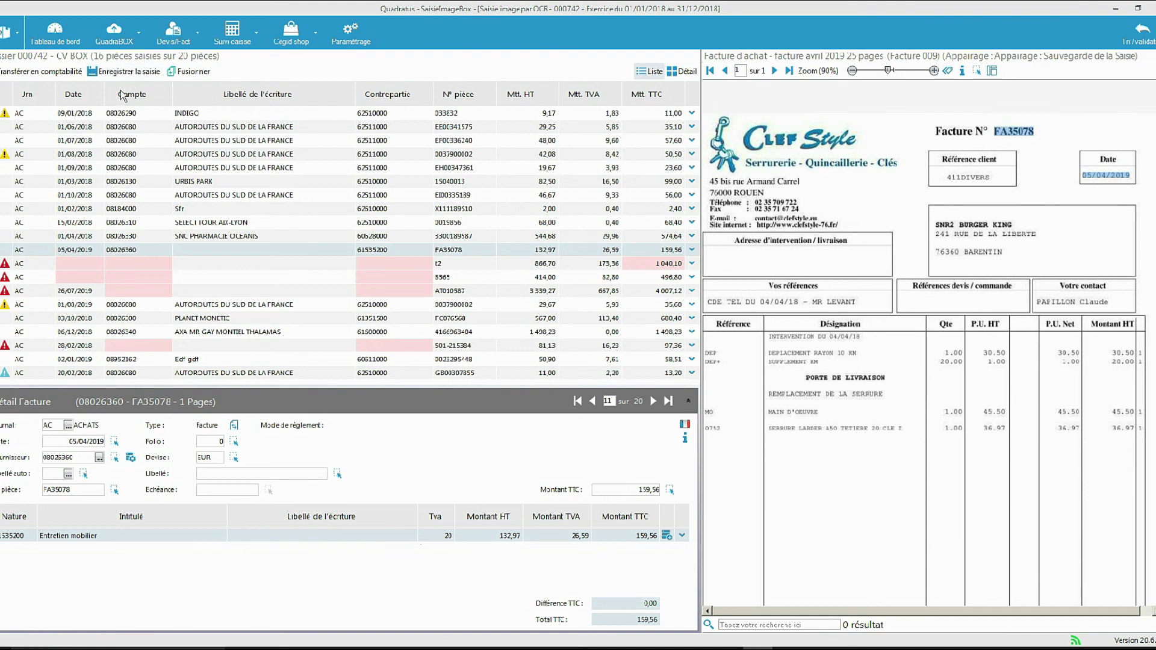
Look through the invoices of the SELECT TOUR AIX-LYON, Sfr and 01/10/2018 AUTOROUTES DU SUD DE LA FRANCE entries.
{"action": "left_click", "coordinate": [4, 222]}
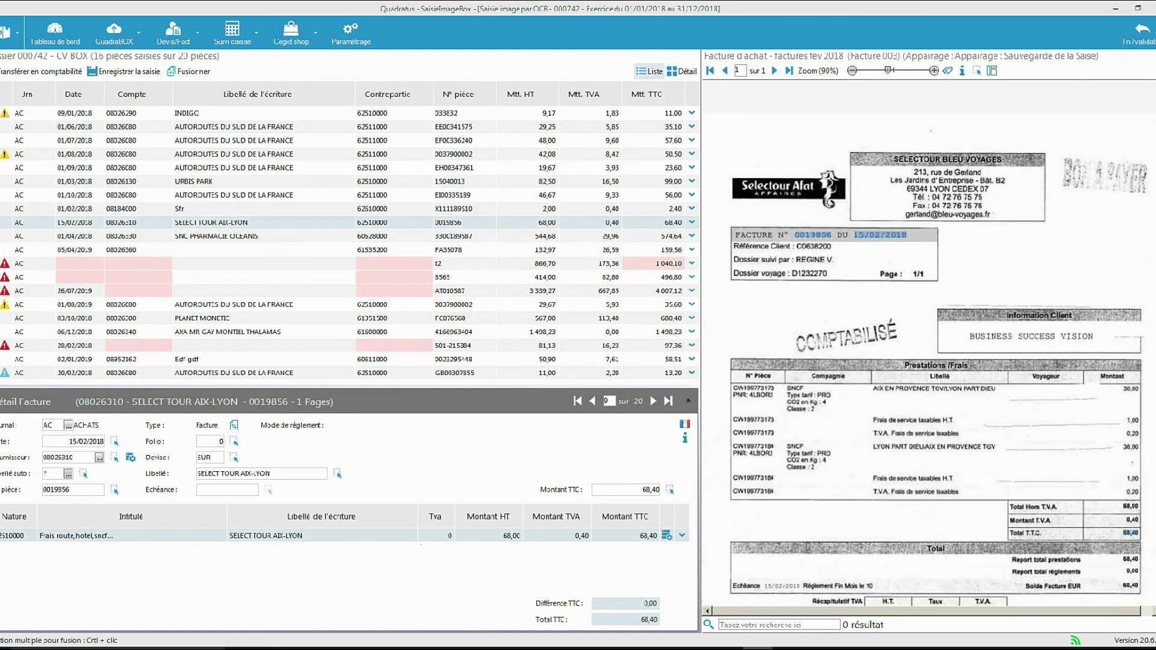
{"action": "left_click", "coordinate": [3, 208]}
{"action": "left_click", "coordinate": [2, 194]}
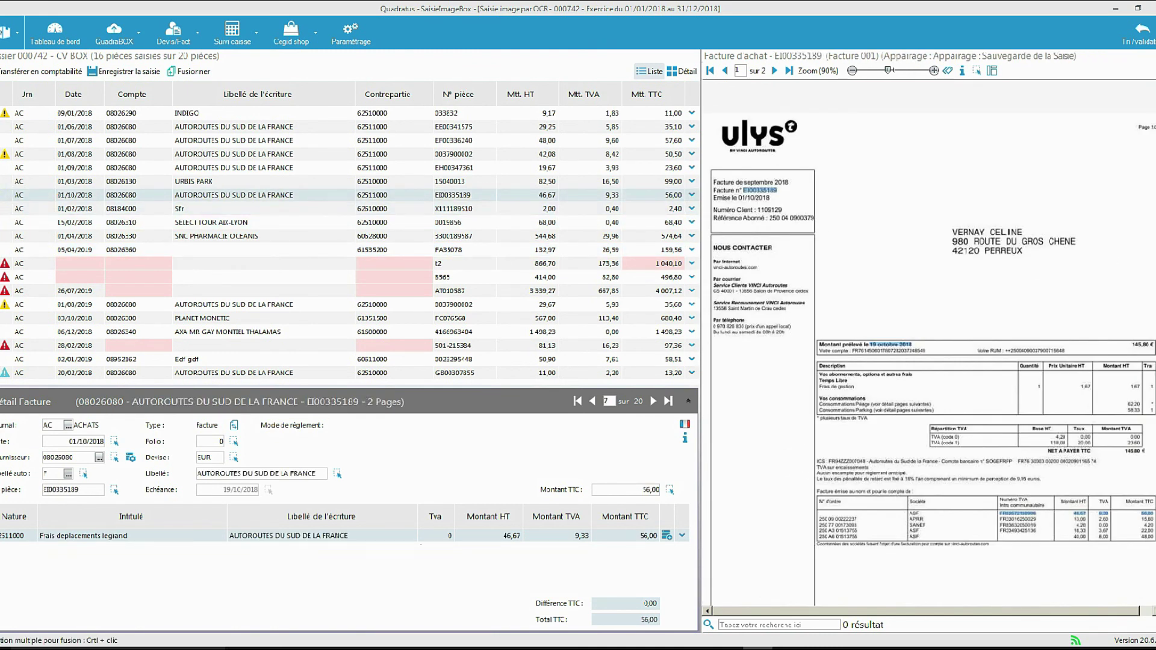
Transfer the Sfr, SELECT TOUR AIX-LYON and 01/10/2018 AUTOROUTES DU SUD DE LA FRANCE entries to accounting and switch to Quadra Comptabilité.
{"action": "left_click", "coordinate": [32, 71]}
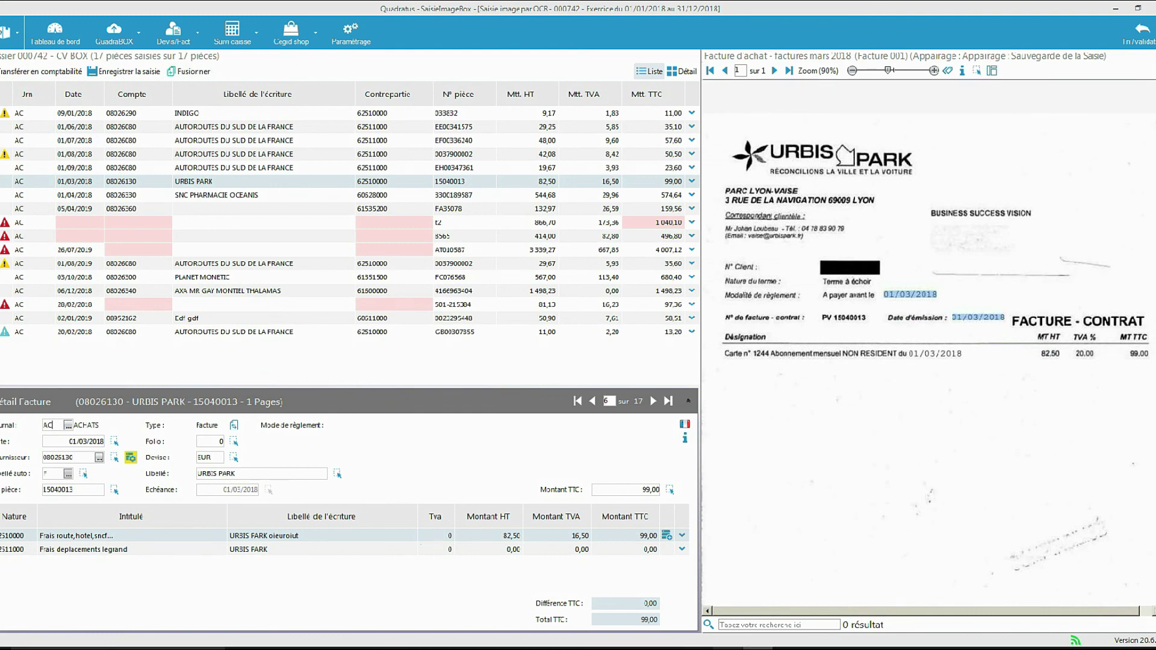
{"action": "left_click", "coordinate": [742, 649]}
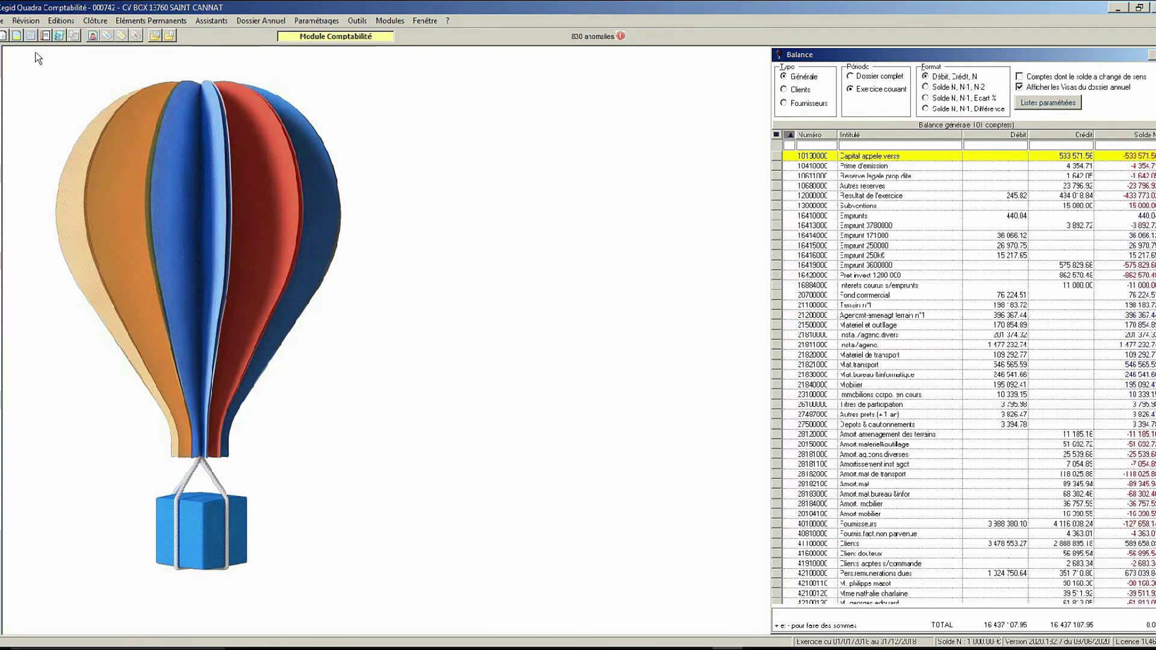
Open the 02/2018 entries of the AC purchases journal and display the invoice attached to the SELECT TOUR AIX-LYON supplier line.
{"action": "double_click", "coordinate": [518, 277]}
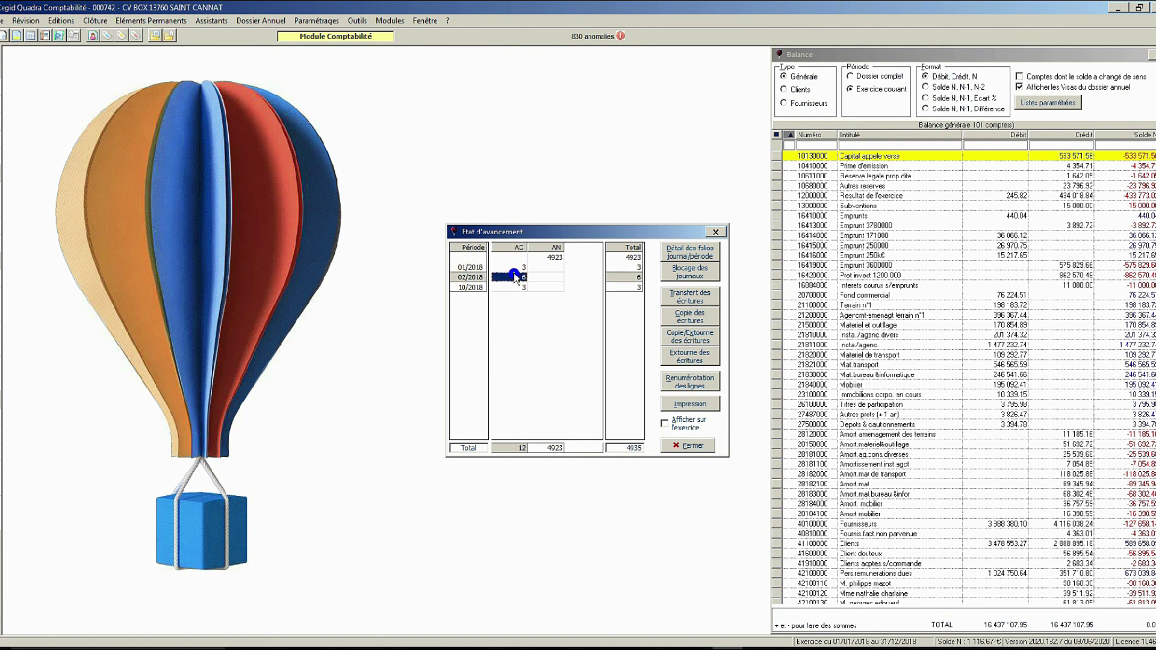
{"action": "double_click", "coordinate": [541, 305]}
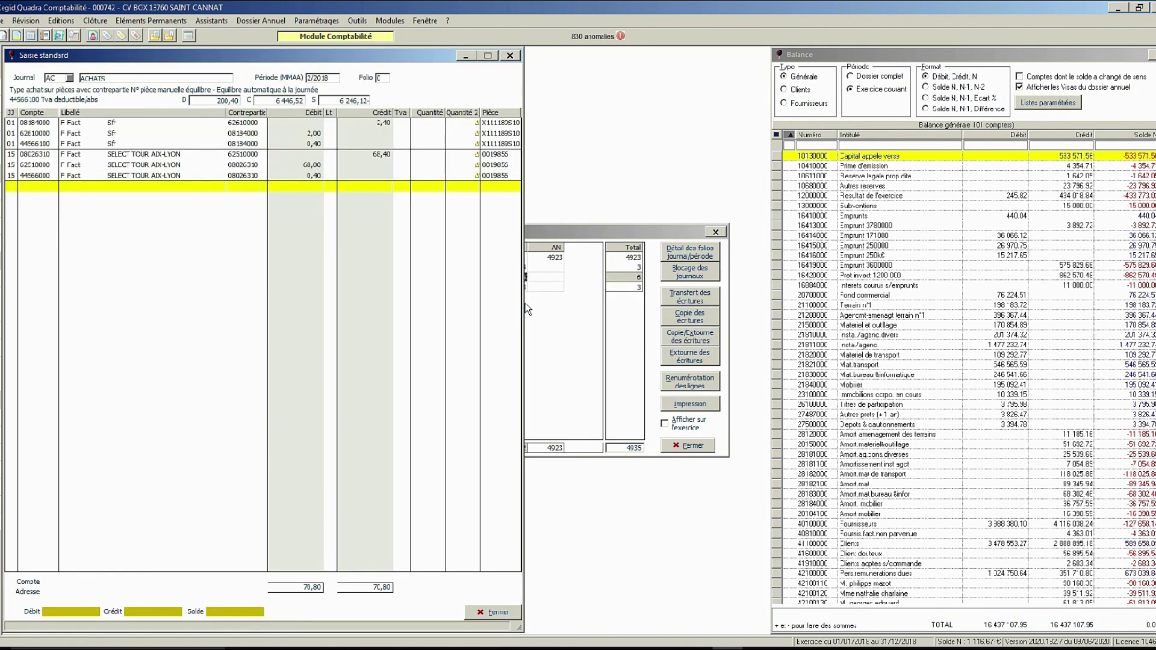
{"action": "left_click", "coordinate": [454, 155]}
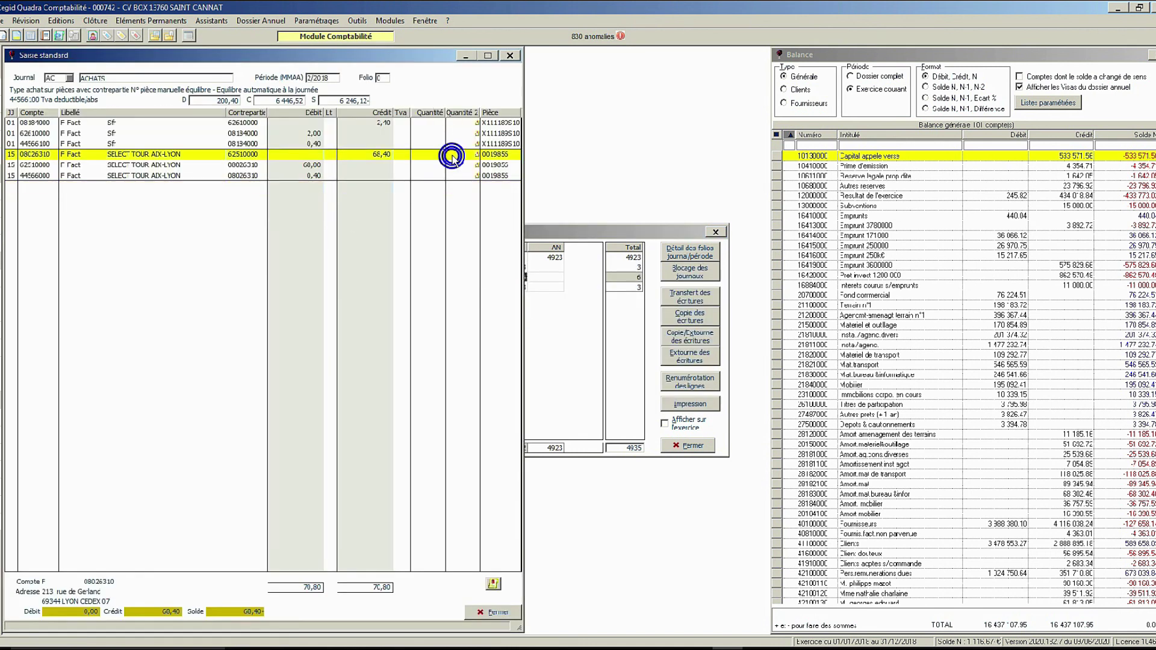
{"action": "left_click", "coordinate": [497, 586]}
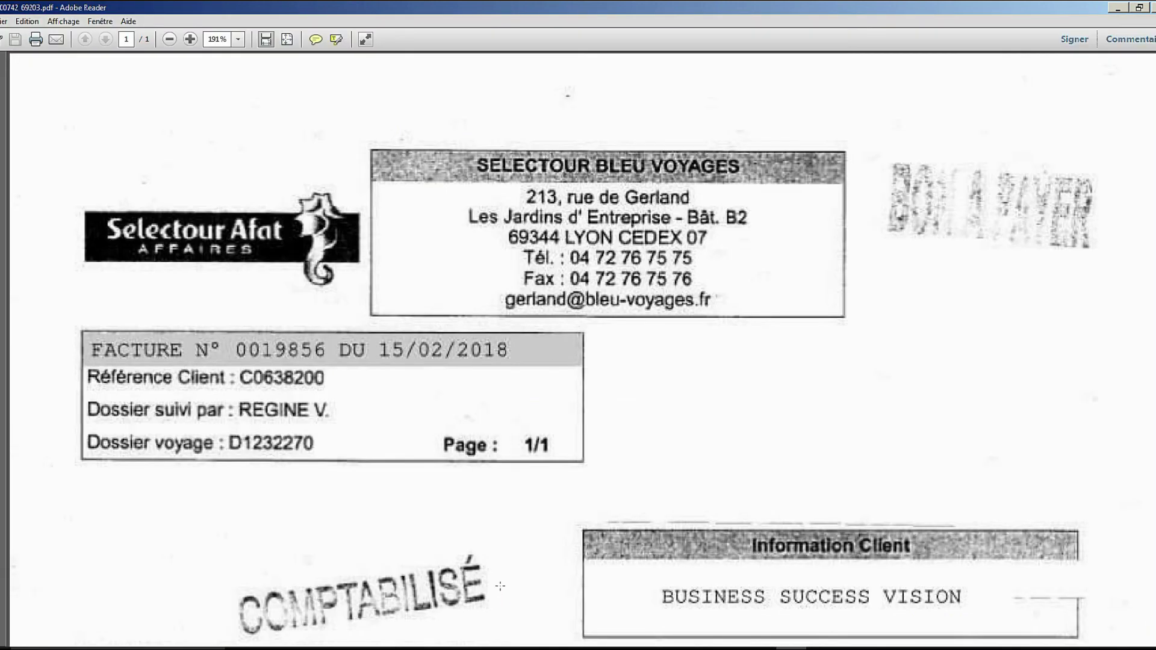
Examine the attached invoice's service lines, totals and VAT summary at 100% zoom, and close the invoice, journal entry and progress windows.
{"action": "left_click", "coordinate": [170, 39]}
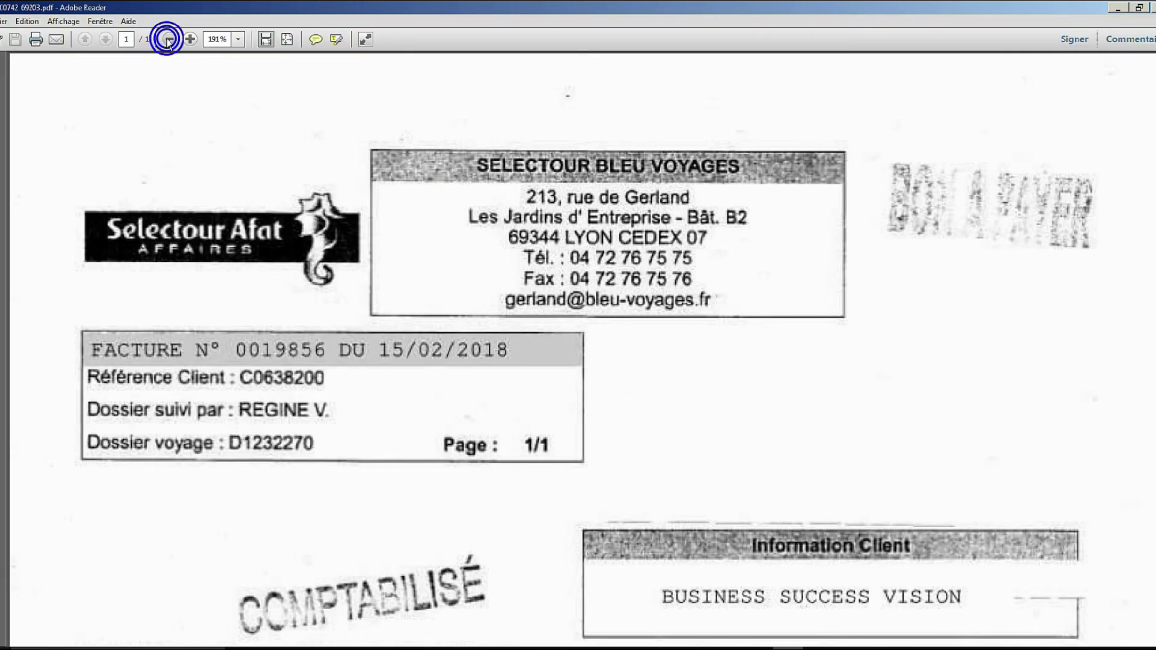
{"action": "left_click", "coordinate": [169, 39]}
{"action": "left_click", "coordinate": [169, 39]}
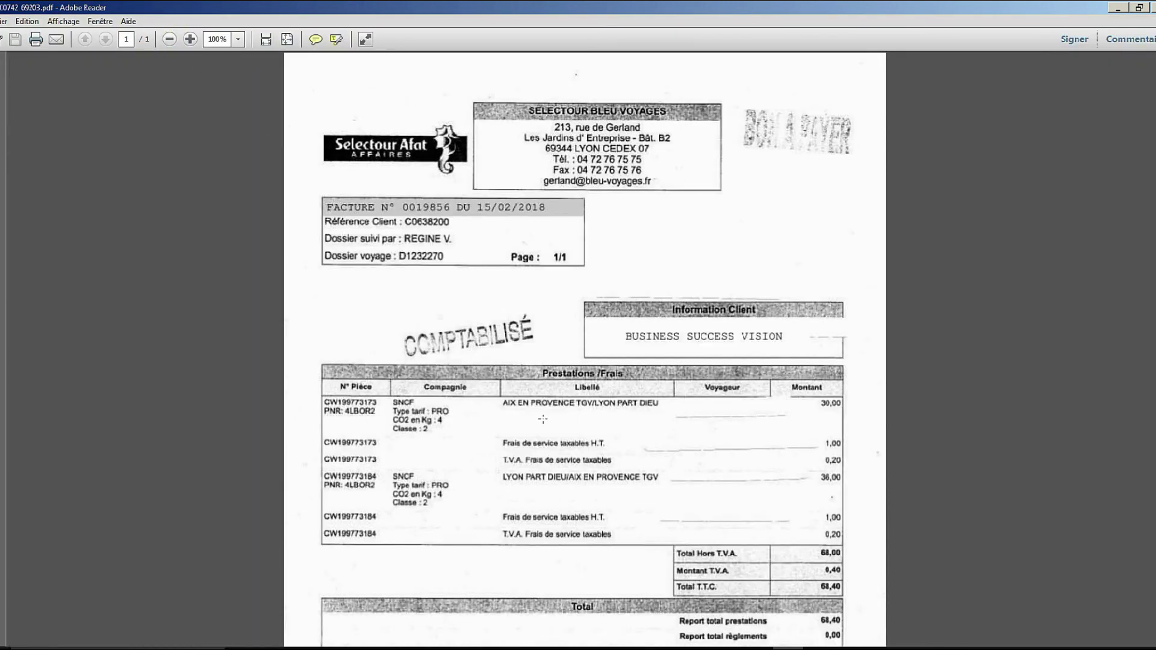
{"action": "scroll", "coordinate": [543, 420], "scroll_direction": "down", "scroll_amount": 4}
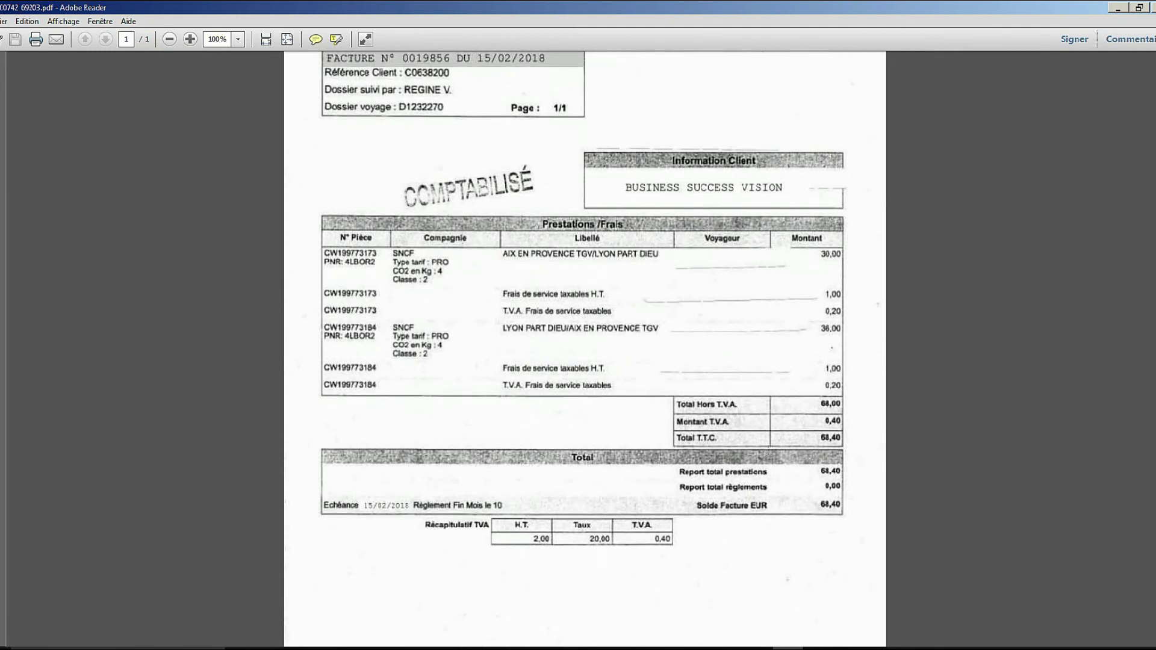
{"action": "left_click", "coordinate": [1152, 8]}
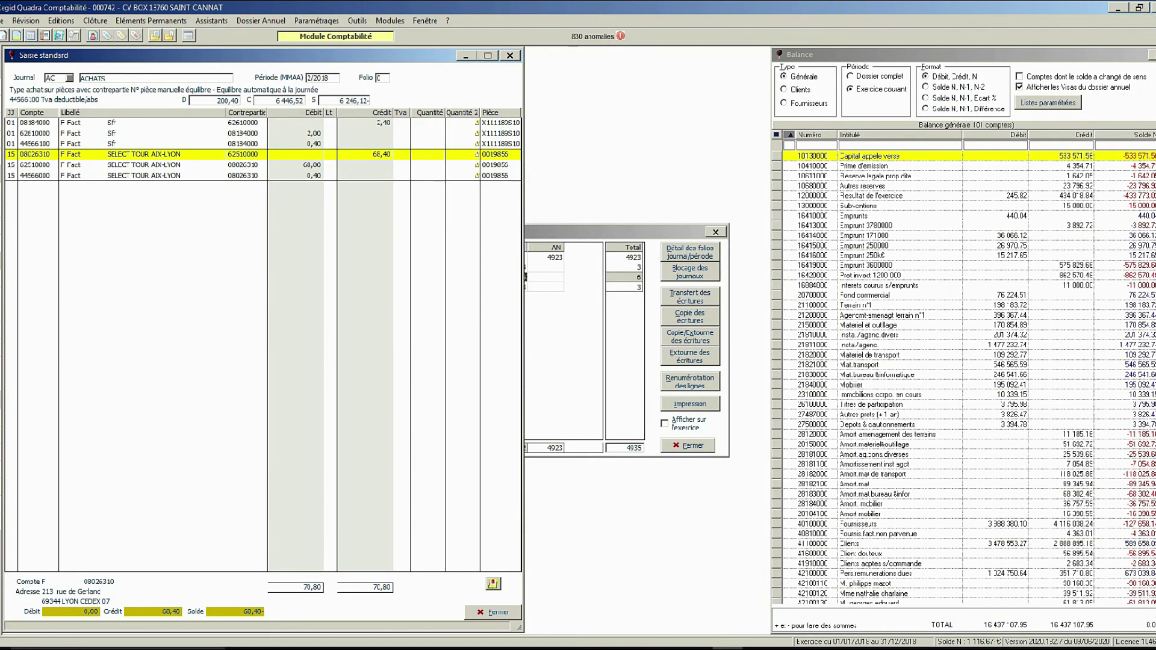
{"action": "left_click", "coordinate": [500, 613]}
{"action": "left_click", "coordinate": [693, 447]}
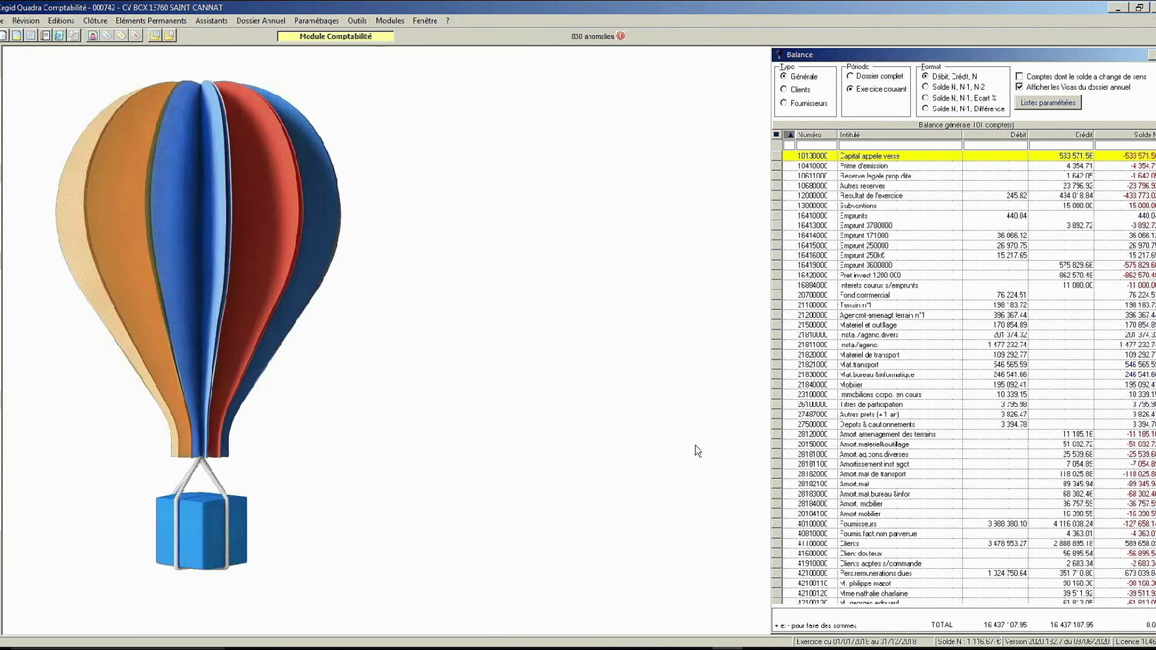